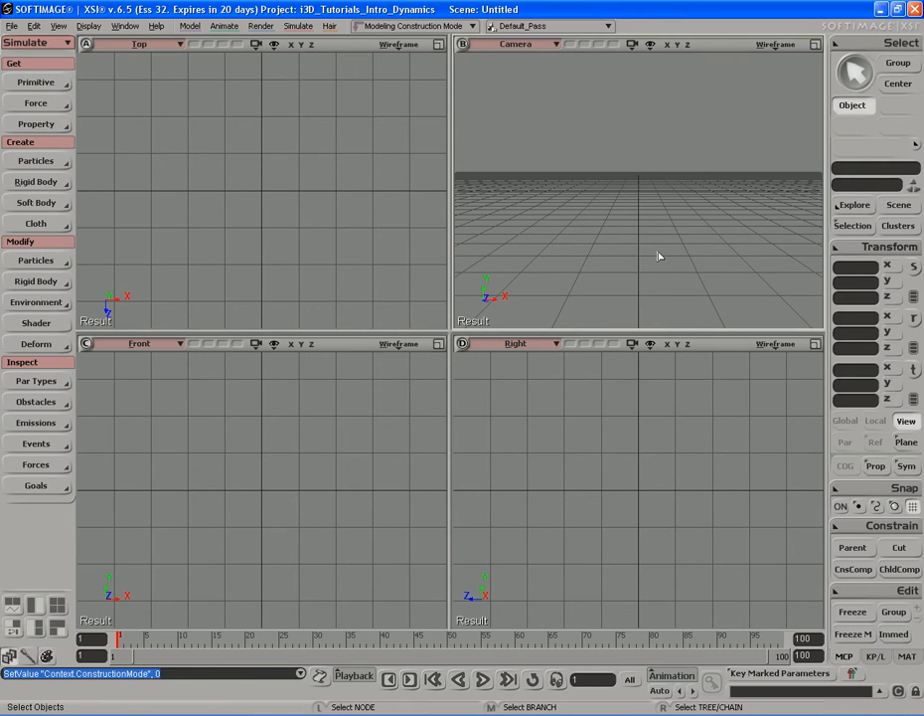
- Maximize the Camera view and create a polygon mesh cube, keeping its default length of 8
key("F12")
key("s")
right_click_drag(459, 423, 500, 305)
key("space")
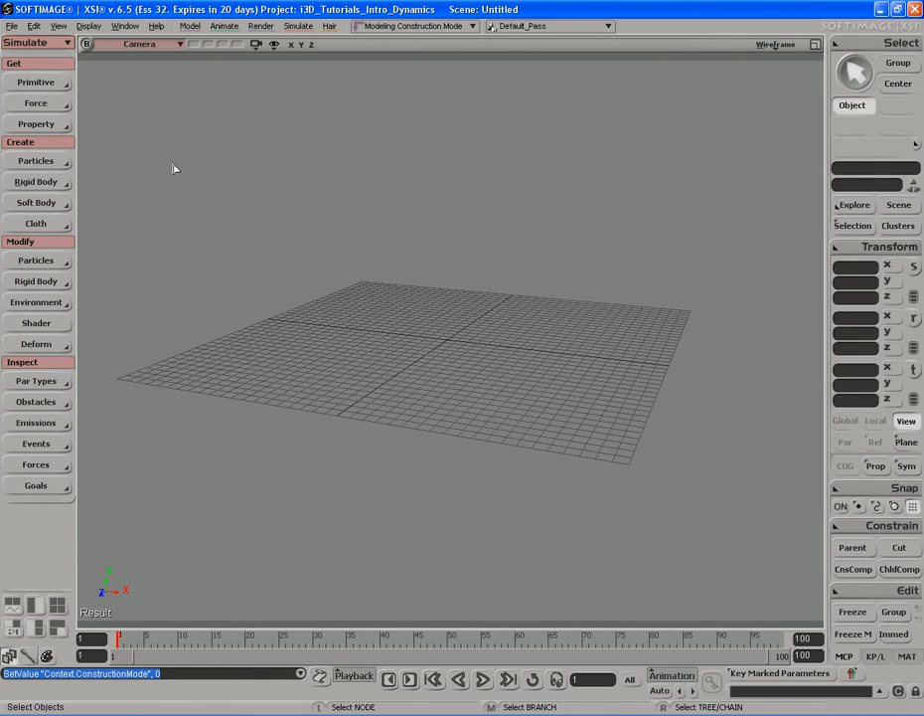
left_click(48, 84)
mouse_move(148, 113)
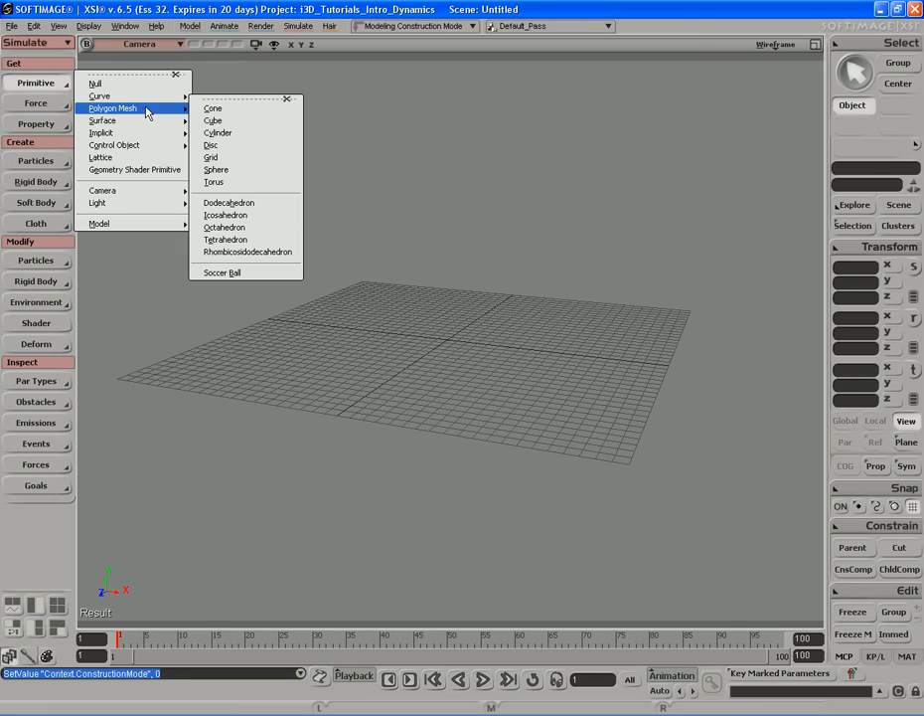
left_click(236, 120)
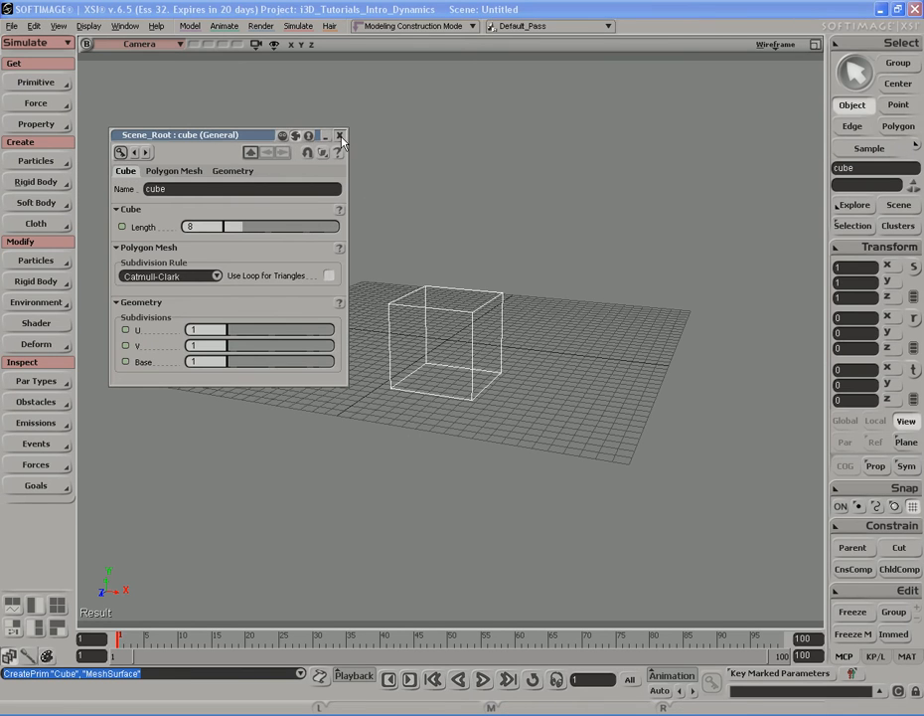
left_click(340, 136)
- Scale the cube into a wide flat slab, about 6.695 in X and Z and 0.095 in Y
key("x")
middle_click_drag(551, 222, 553, 336)
key("s")
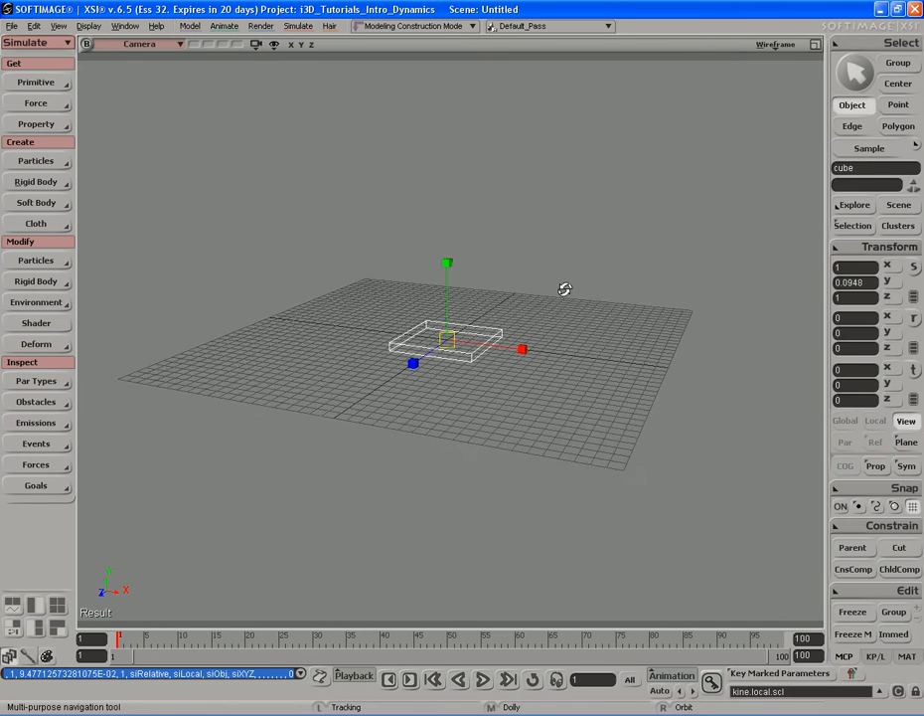
right_click_drag(567, 282, 557, 300)
left_click_drag(459, 377, 514, 460)
left_click_drag(450, 360, 533, 436)
key("space")
key("s")
right_click_drag(532, 435, 469, 395)
key("space")
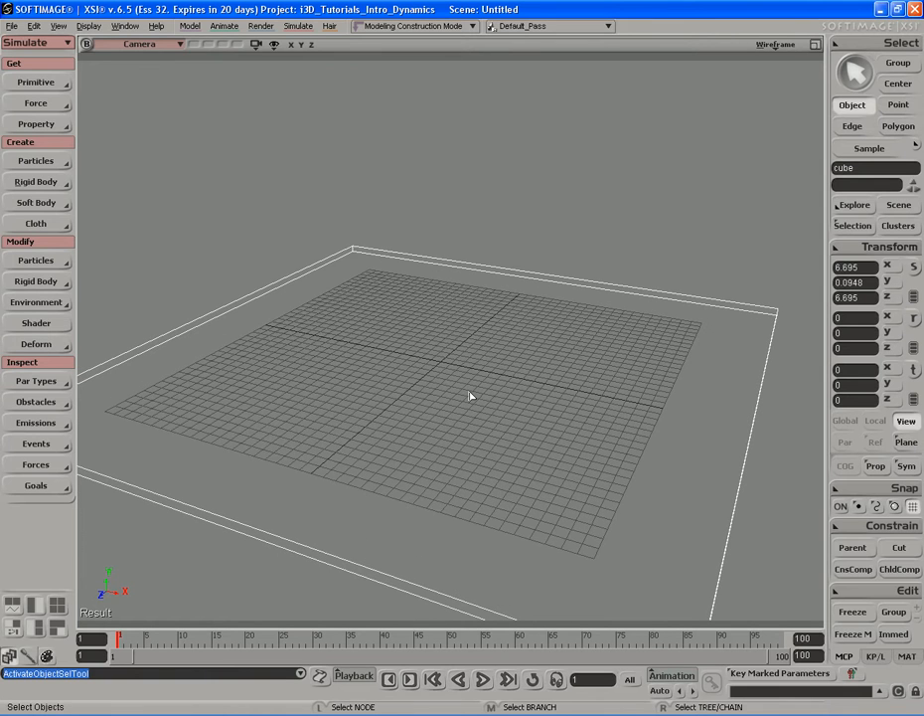
- Thin the slab slightly to a Y scale of about 0.082
key("s")
right_click_drag(474, 407, 489, 383)
key("space")
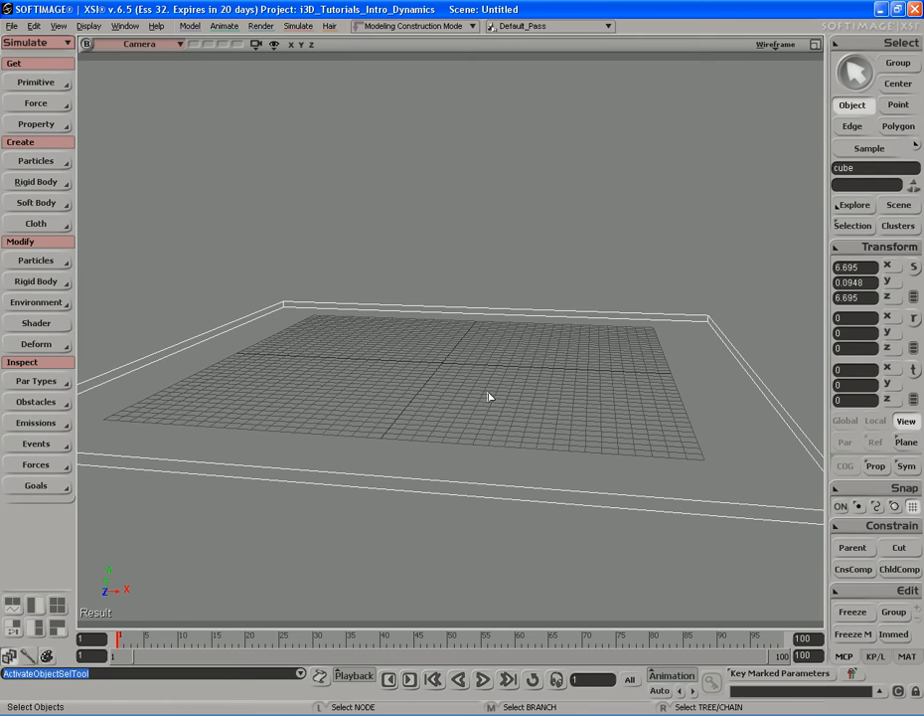
key("x")
middle_click_drag(552, 319, 552, 325)
- Display the Camera view as Shaded with Wireframe On Shaded enabled
key("s")
right_click_drag(522, 382, 524, 353)
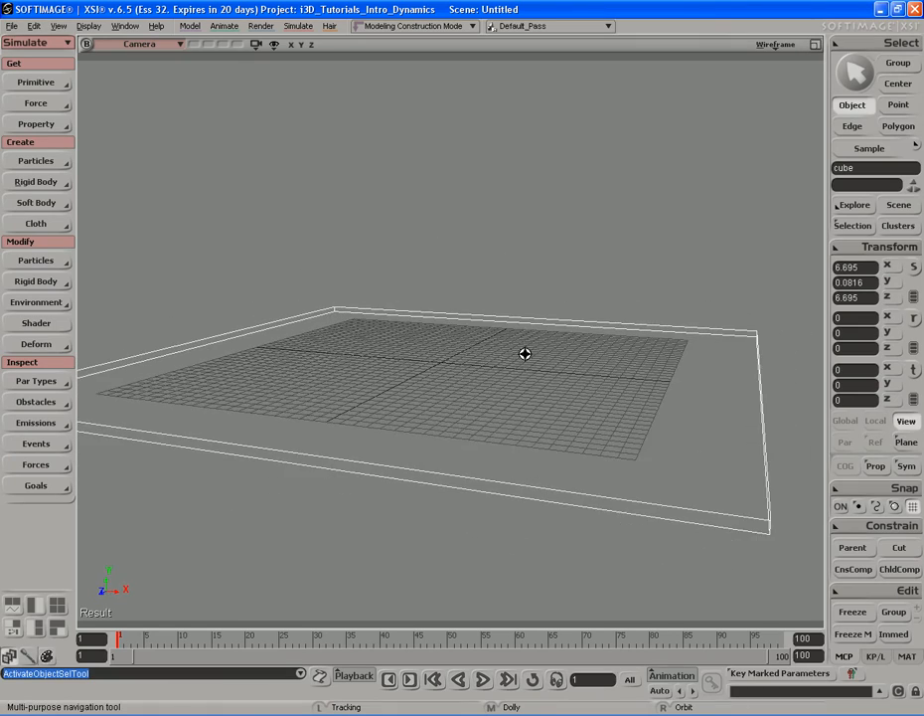
middle_click_drag(524, 353, 528, 352)
left_click_drag(528, 352, 528, 347)
right_click_drag(528, 347, 530, 355)
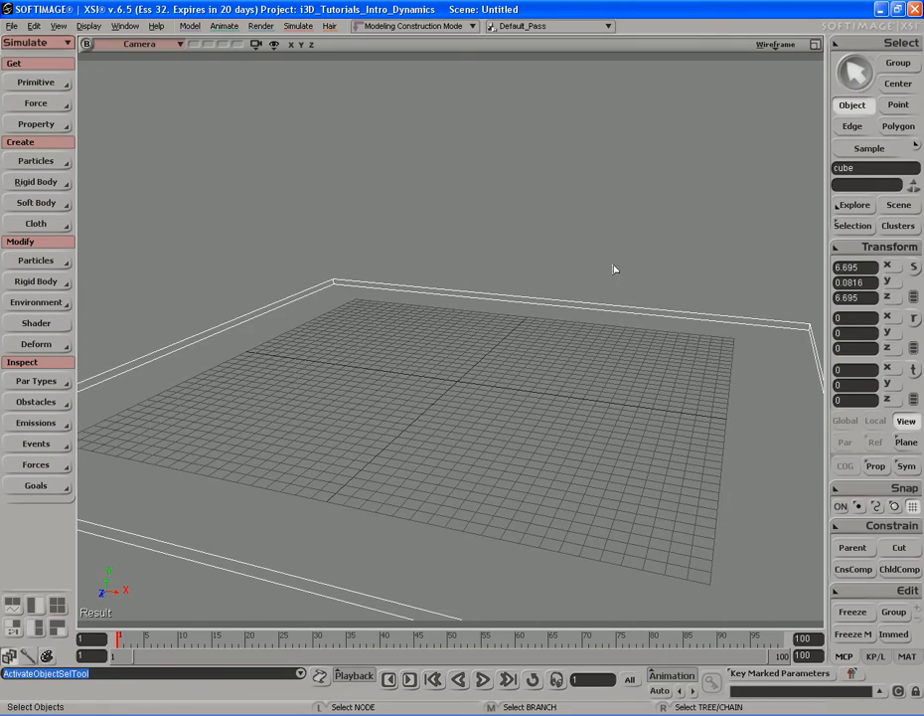
left_click(778, 45)
left_click(734, 260)
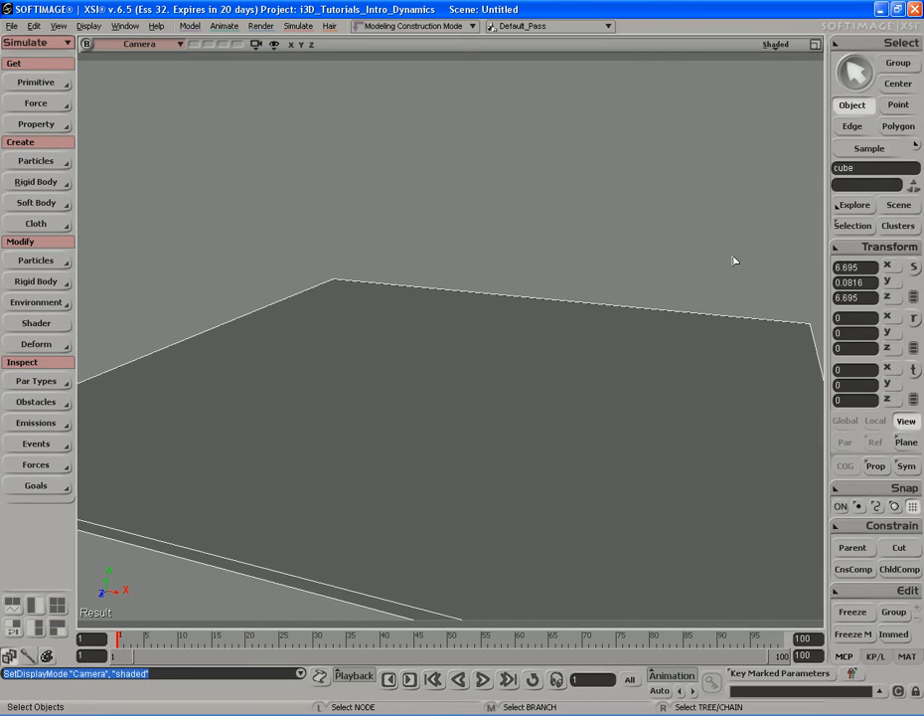
left_click(779, 44)
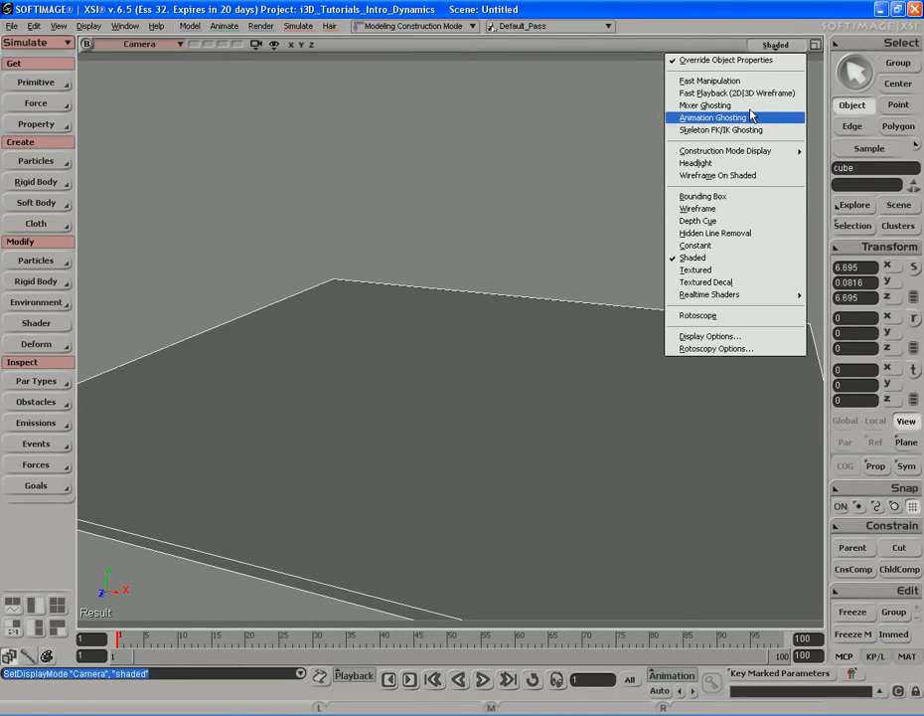
left_click(738, 176)
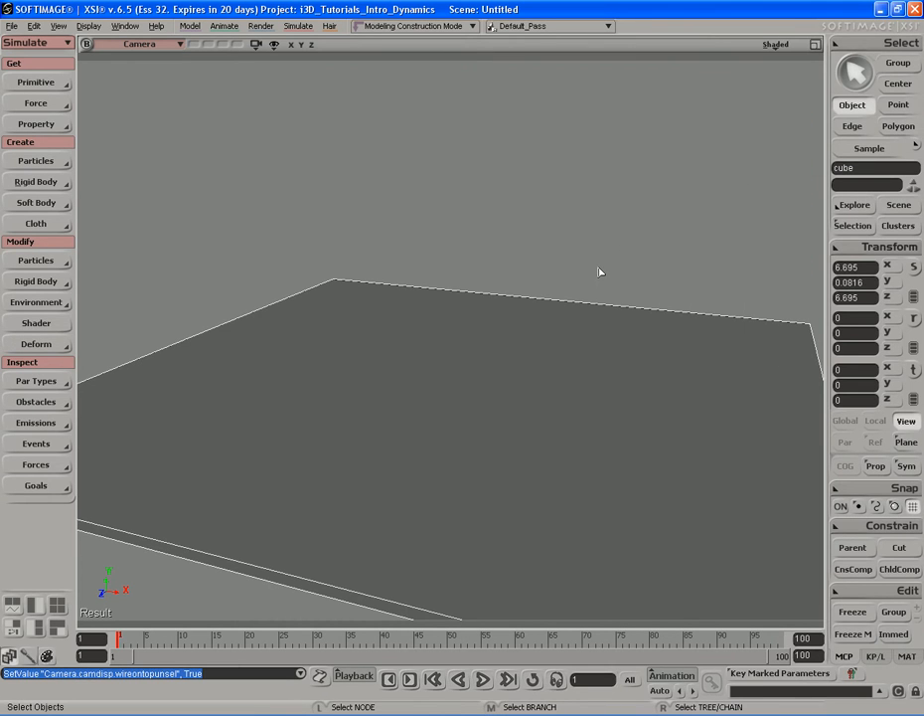
- Create a polygon mesh sphere of radius 4 with 24 subdivisions in both U and V
key("s")
right_click_drag(479, 311, 535, 324)
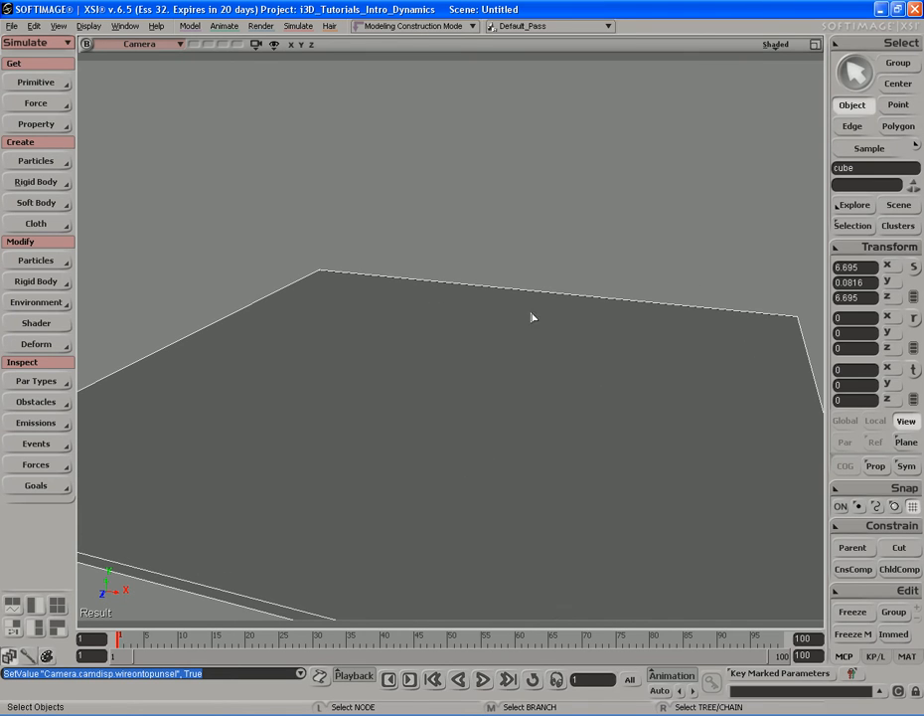
left_click(36, 83)
mouse_move(139, 107)
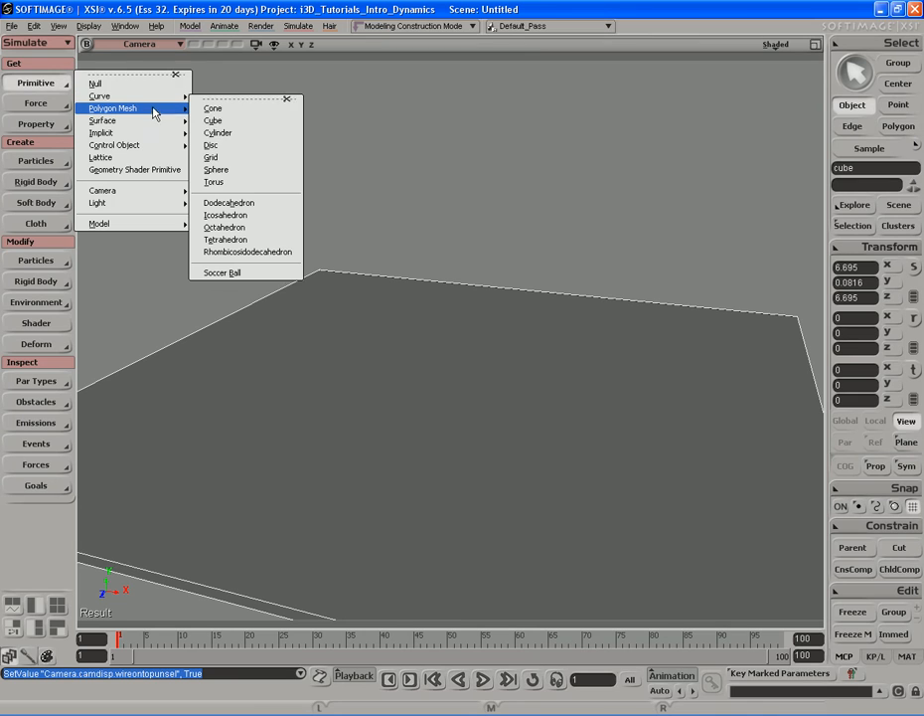
left_click(249, 174)
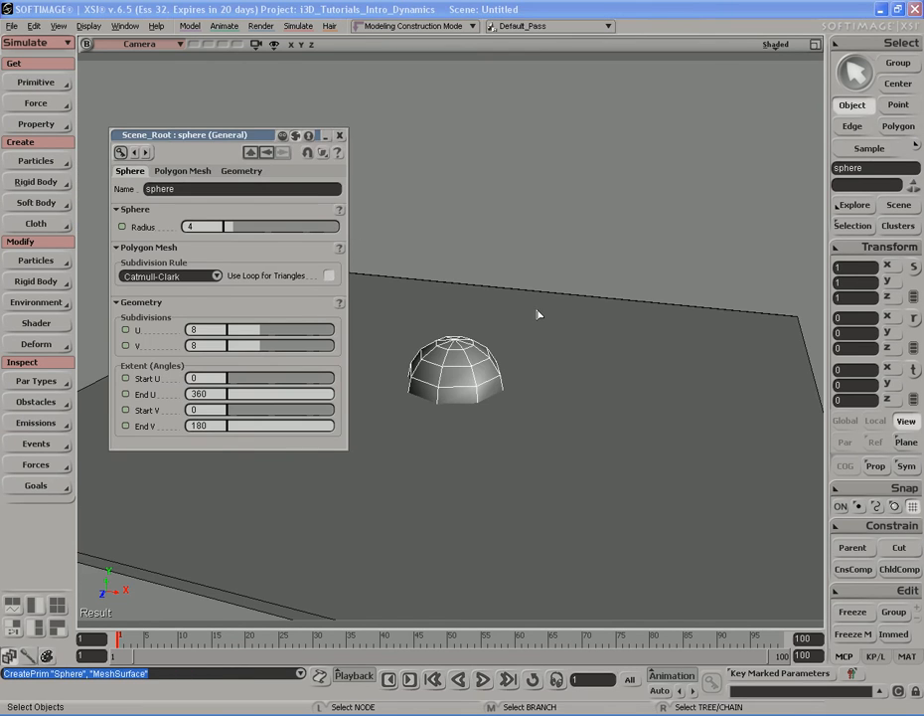
left_click_drag(270, 347, 348, 333)
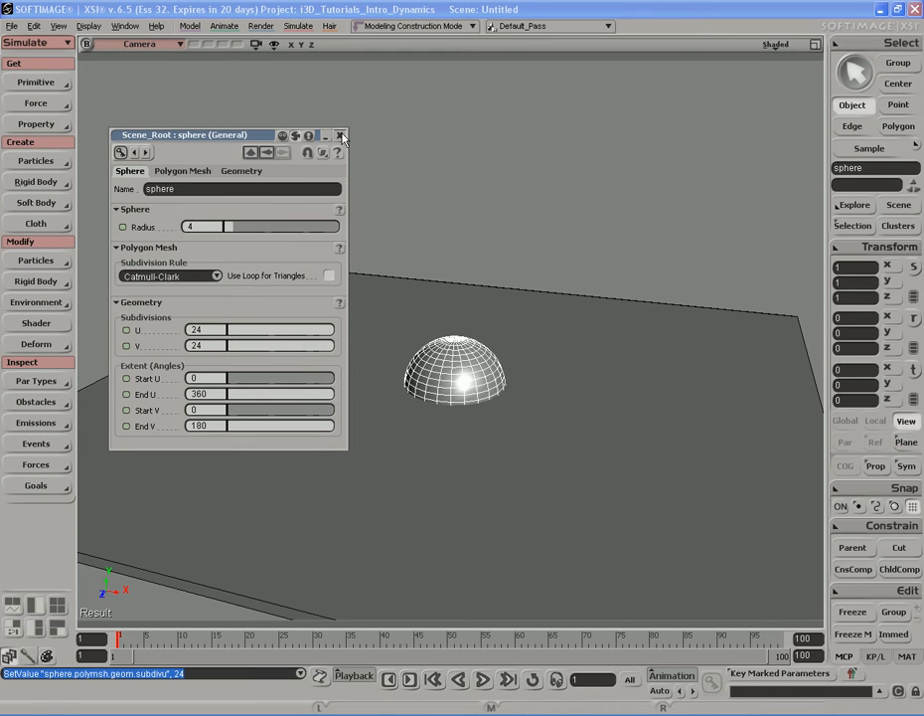
left_click(340, 135)
- Raise the sphere above the slab and scale it down uniformly to about 0.234
key("v")
middle_click_drag(561, 520, 548, 411)
key("x")
middle_click_drag(582, 372, 484, 427)
key("s")
right_click_drag(484, 427, 504, 409)
- Move the sphere along X to about -21.97, near one end of the slab
key("v")
middle_click_drag(678, 364, 421, 371)
key("s")
mouse_move(422, 371)
right_mouse_down()
mouse_move(417, 355)
mouse_move(427, 393)
right_mouse_up()
key("v")
middle_click_drag(561, 367, 531, 360)
key("s")
right_click_drag(526, 360, 537, 291)
- Select the sphere and set a translation keyframe for its starting position at frame 1
key("space")
key("s")
key("s")
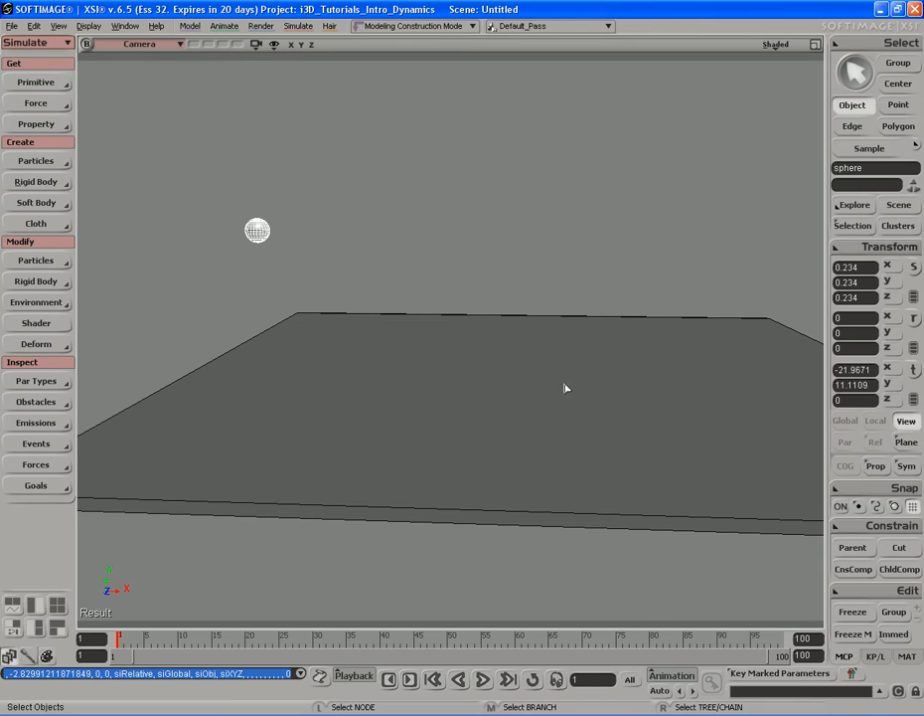
key("s")
right_click_drag(755, 371, 602, 339)
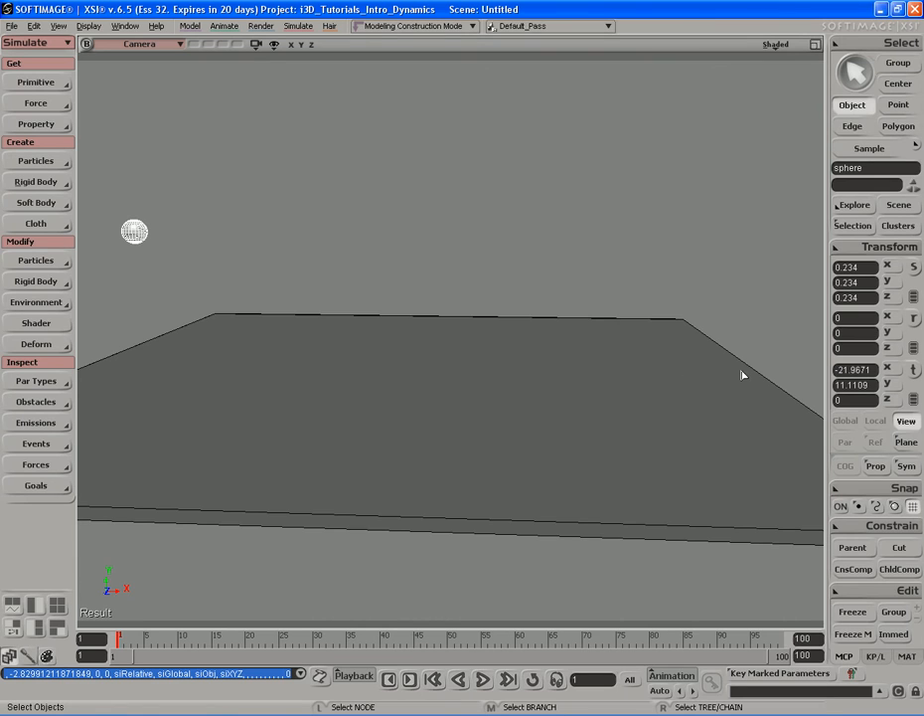
key("s")
right_click_drag(572, 318, 541, 270)
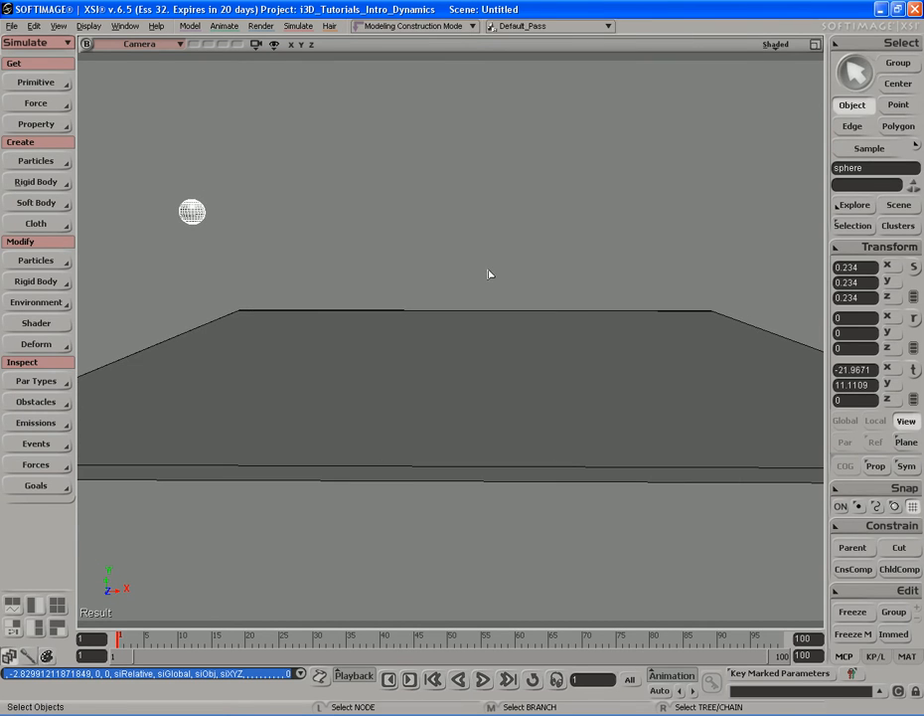
left_click(196, 211)
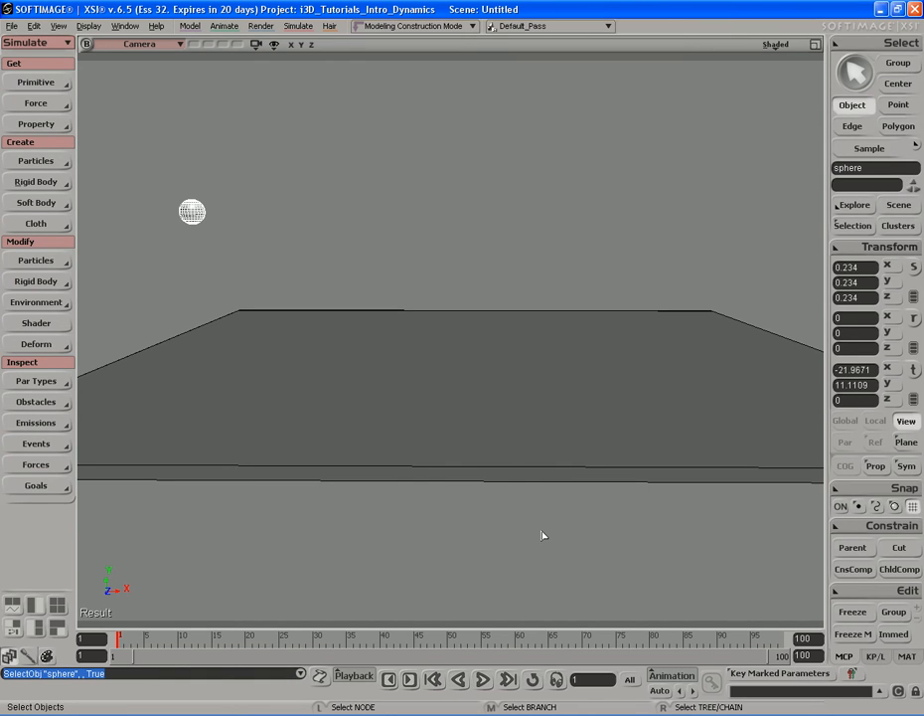
key("v")
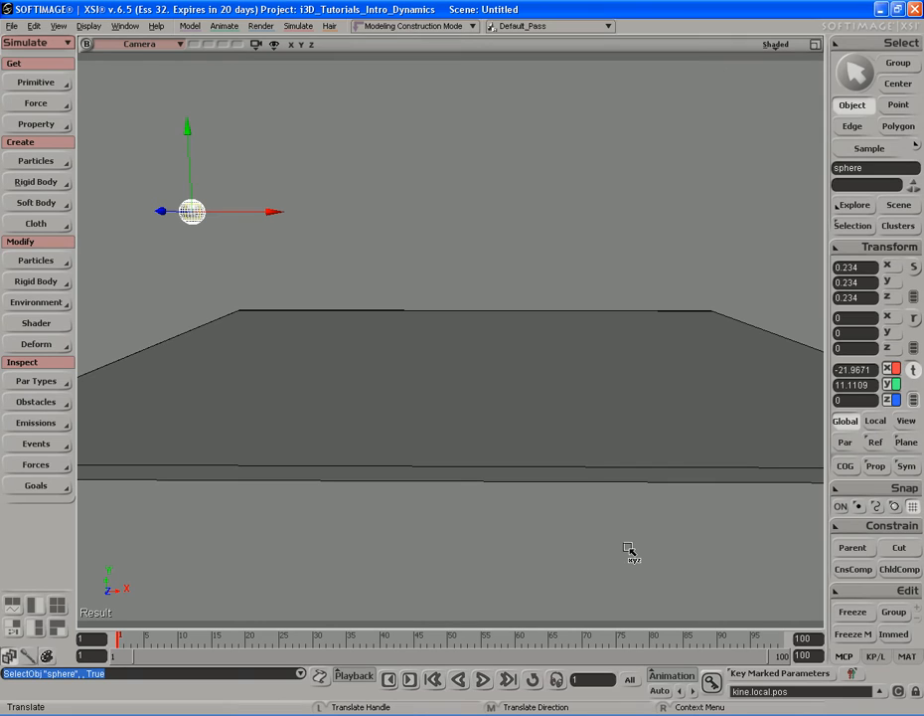
key("k")
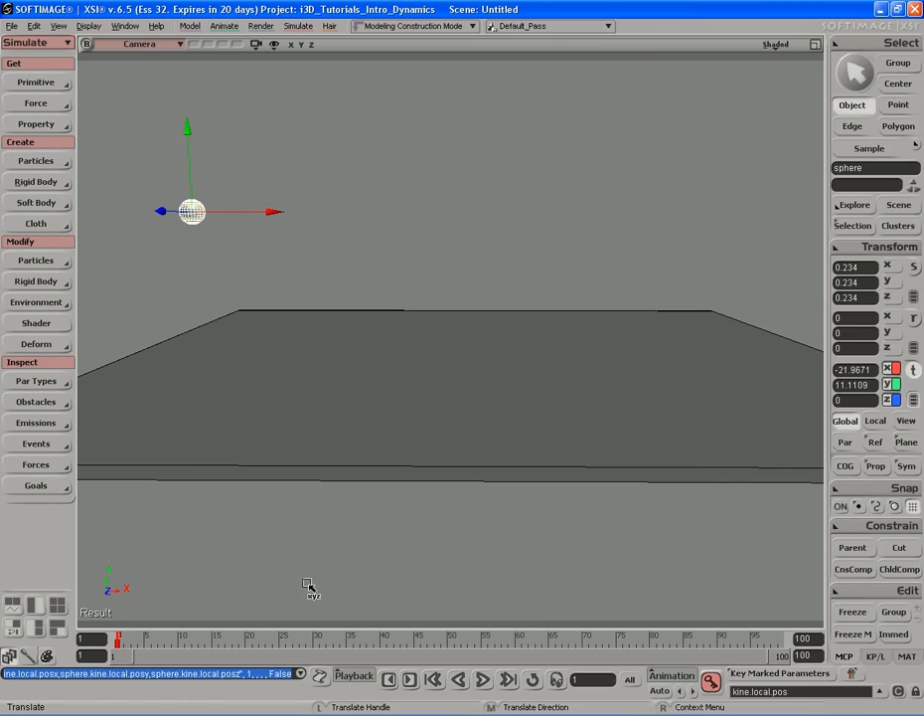
- At frame 20, move the sphere forward and down onto the slab, to about X -11.38 and Y 0.80
left_click_drag(150, 639, 249, 639)
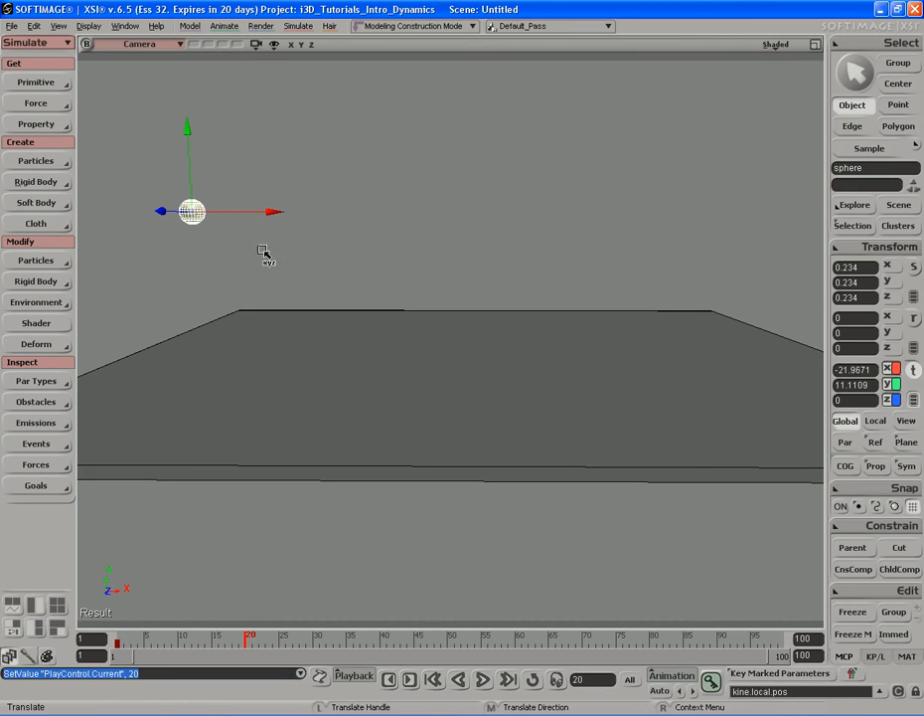
left_click_drag(273, 215, 412, 213)
left_click_drag(333, 134, 332, 265)
- Zoom in on the sphere's contact with the slab and raise the sphere to about Y 0.94
key("f")
key("s")
middle_click_drag(521, 407, 466, 404)
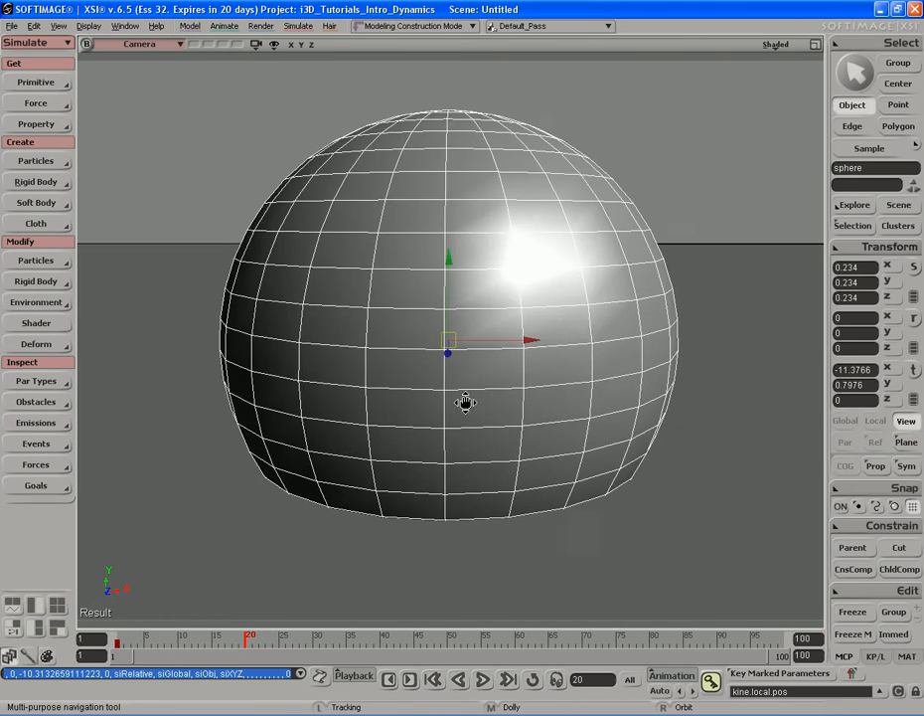
left_click_drag(466, 405, 429, 410)
right_click_drag(365, 435, 301, 409)
middle_click_drag(301, 409, 453, 428)
mouse_move(455, 428)
right_mouse_down()
mouse_move(461, 403)
mouse_move(461, 412)
right_mouse_up()
left_click_drag(419, 282, 416, 267)
- Set a translation keyframe for the sphere's ground contact at frame 20
key("s")
right_click_drag(416, 266, 479, 300)
middle_click_drag(421, 312, 577, 314)
middle_click_drag(343, 308, 537, 309)
mouse_move(537, 309)
right_mouse_down()
mouse_move(533, 323)
mouse_move(423, 309)
mouse_move(489, 311)
mouse_move(487, 324)
right_mouse_up()
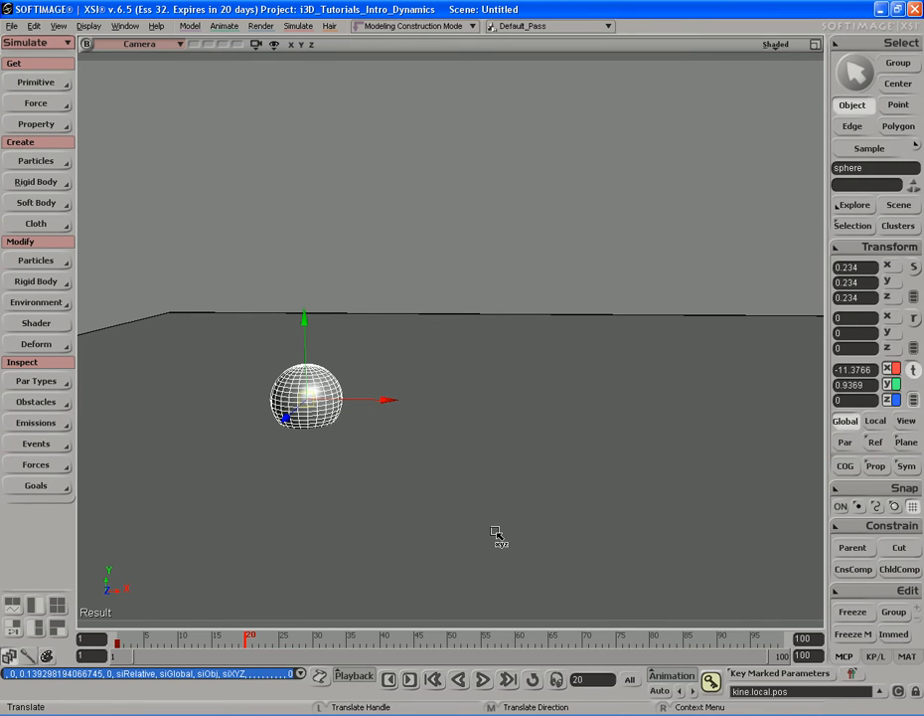
key("k")
- Move the sphere forward and up for the bounce peak, to about X -0.22 and Y 5.94
key("s")
middle_click_drag(347, 497, 547, 430)
left_click_drag(546, 429, 528, 486)
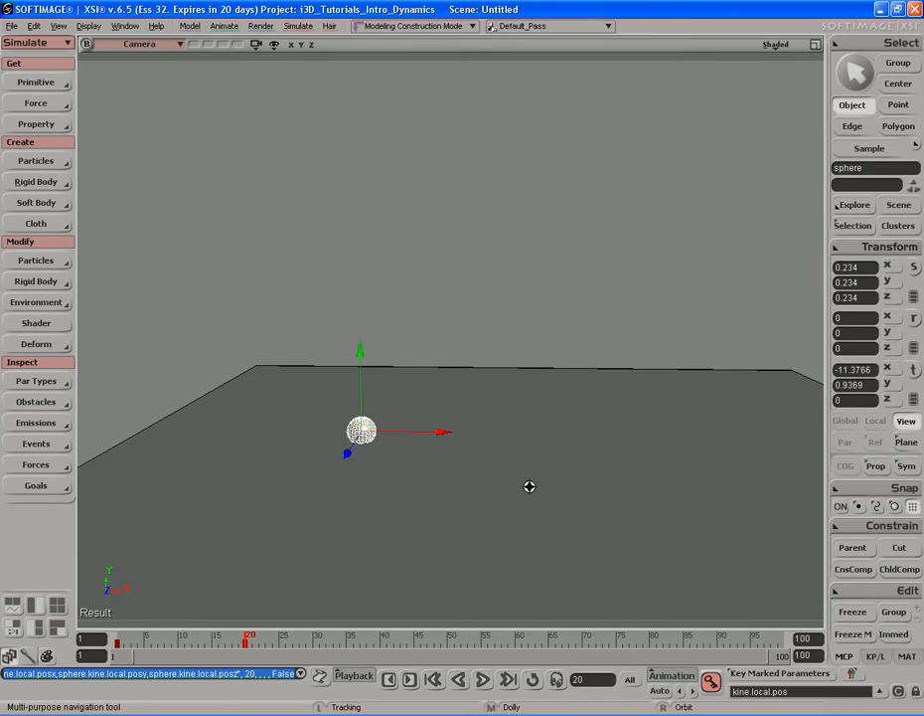
right_click_drag(529, 486, 528, 489)
left_click_drag(528, 489, 499, 487)
left_click_drag(419, 427, 594, 424)
middle_click_drag(564, 528, 561, 452)
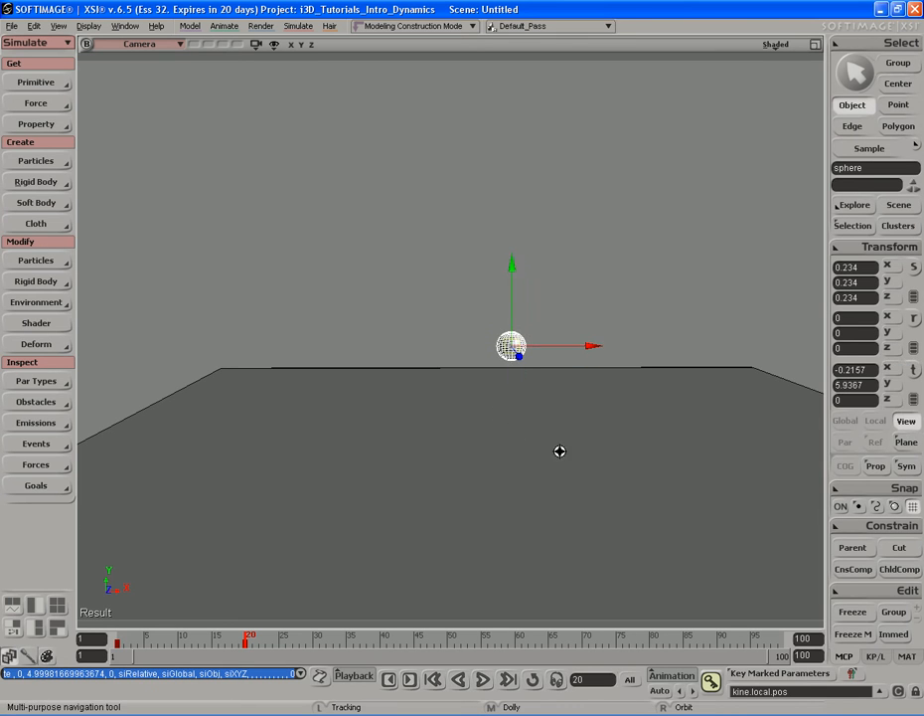
- Set a translation keyframe for the bounce peak at frame 40, keeping the sphere's new position
key("s")
left_click_drag(606, 457, 567, 421)
right_click_drag(568, 422, 564, 414)
key("v")
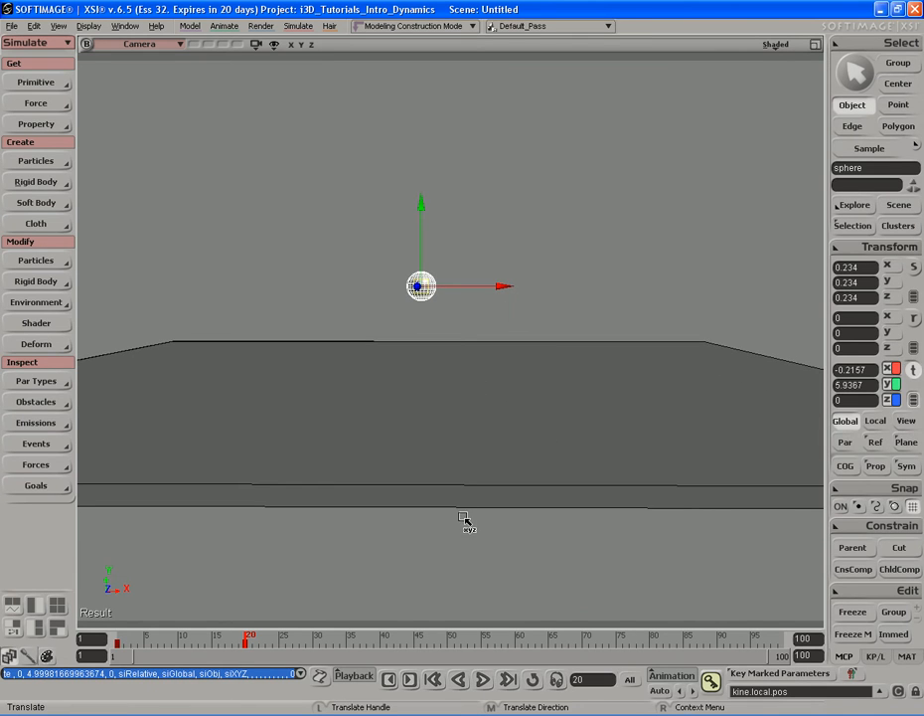
left_click(381, 641)
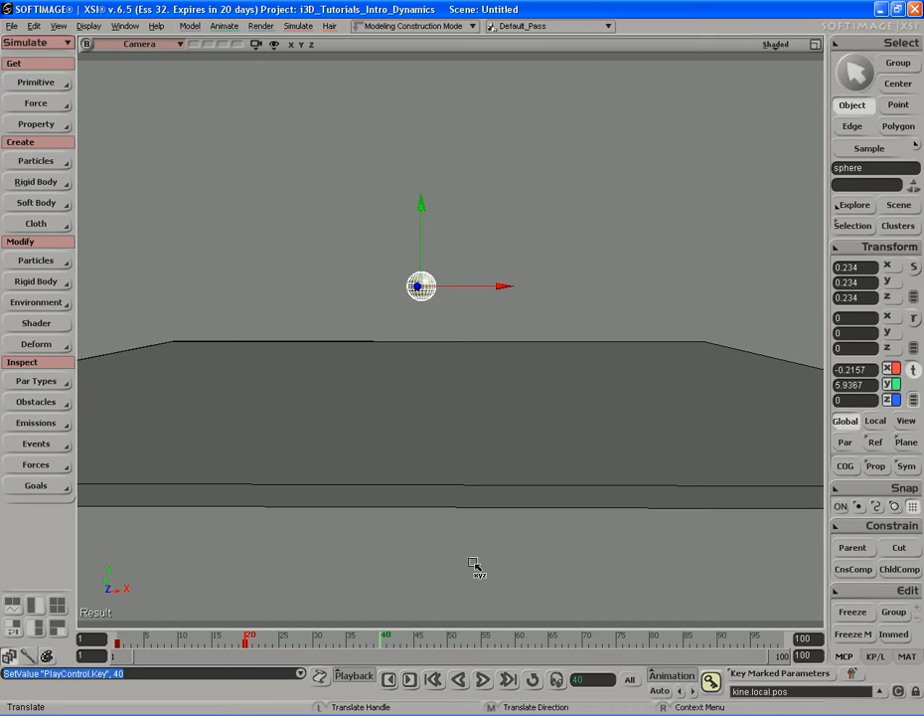
key("k")
- At frame 60, move the sphere forward and down onto the slab, to about X 7.95 and Y 0.94
key("s")
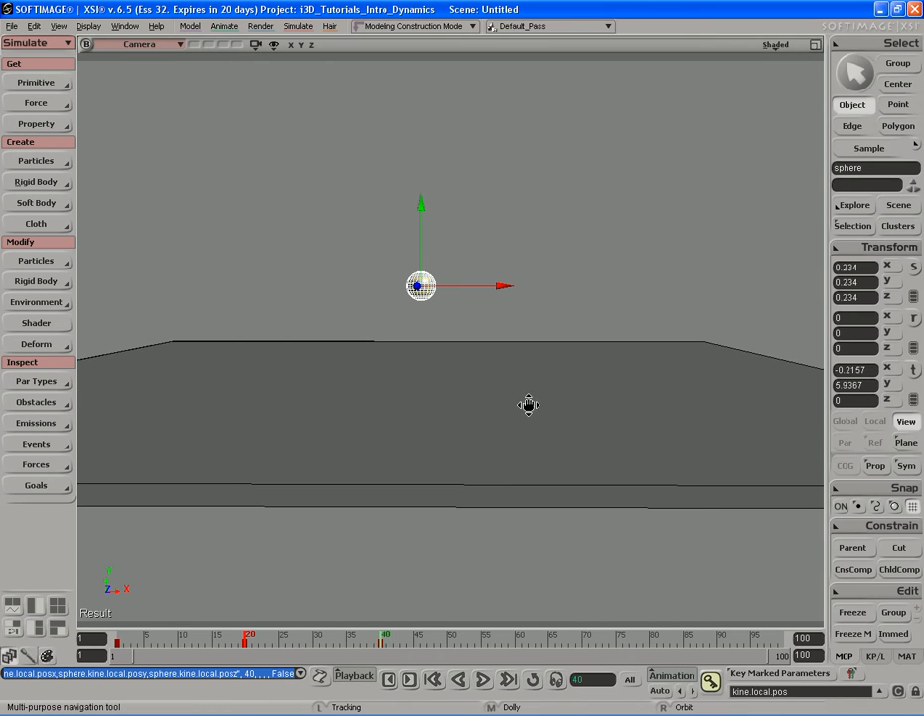
right_click_drag(528, 403, 509, 442)
left_click_drag(509, 442, 503, 404)
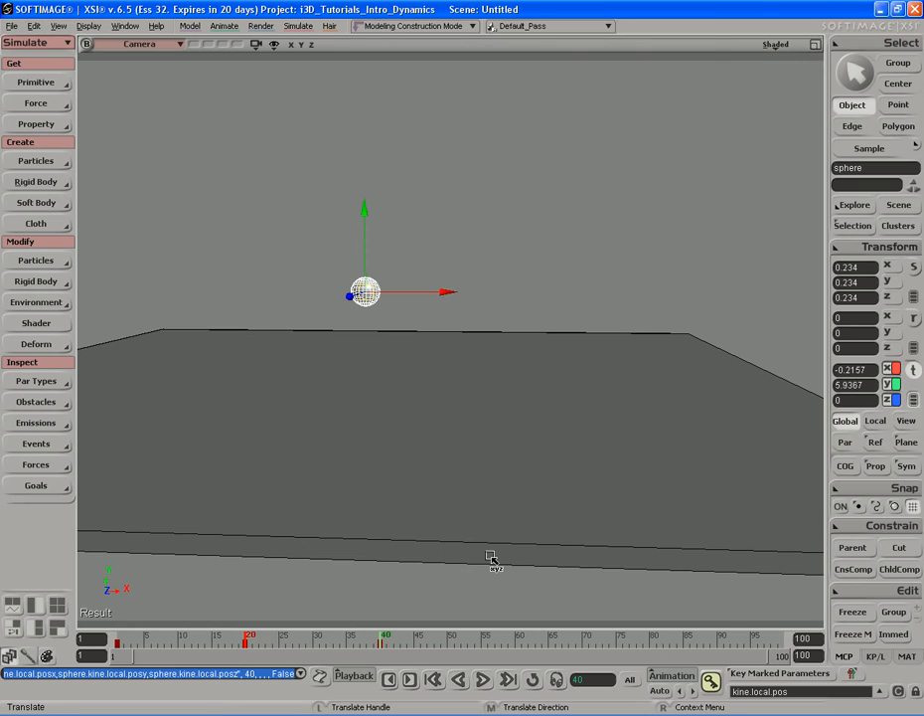
left_click_drag(381, 643, 517, 646)
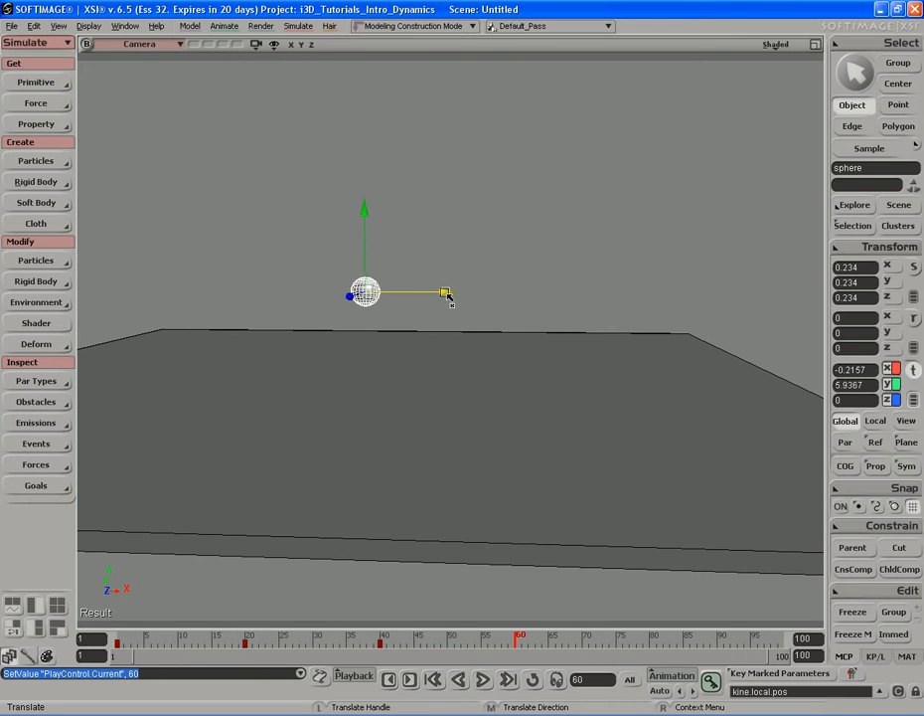
left_click_drag(446, 294, 574, 298)
left_click_drag(497, 213, 492, 291)
- Set a translation keyframe for the sphere's second landing at frame 60
key("s")
left_click_drag(623, 340, 568, 336)
right_click_drag(551, 302, 548, 313)
key("space")
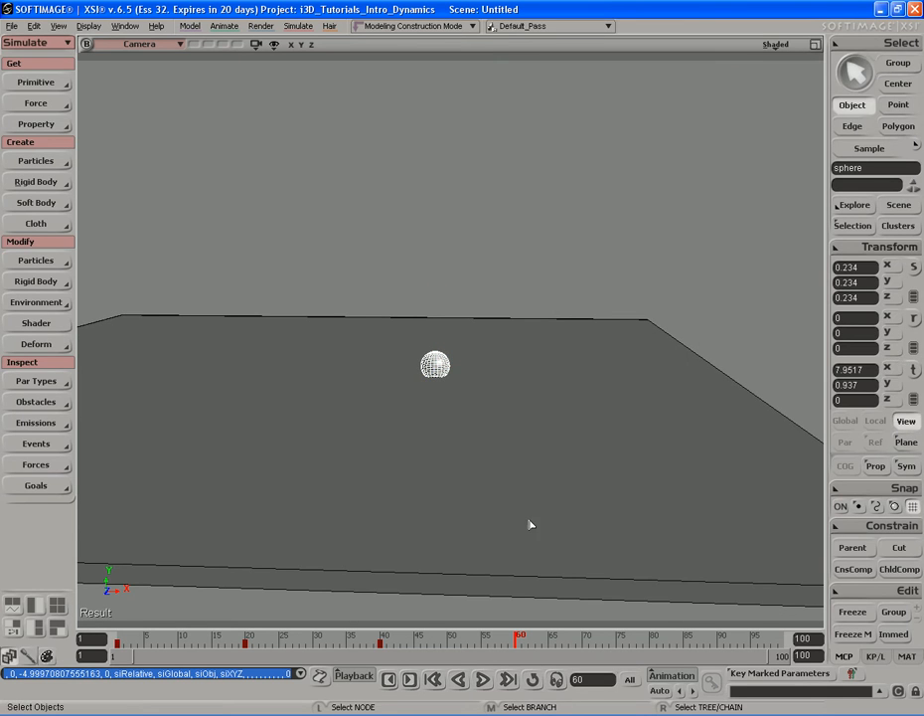
key("v")
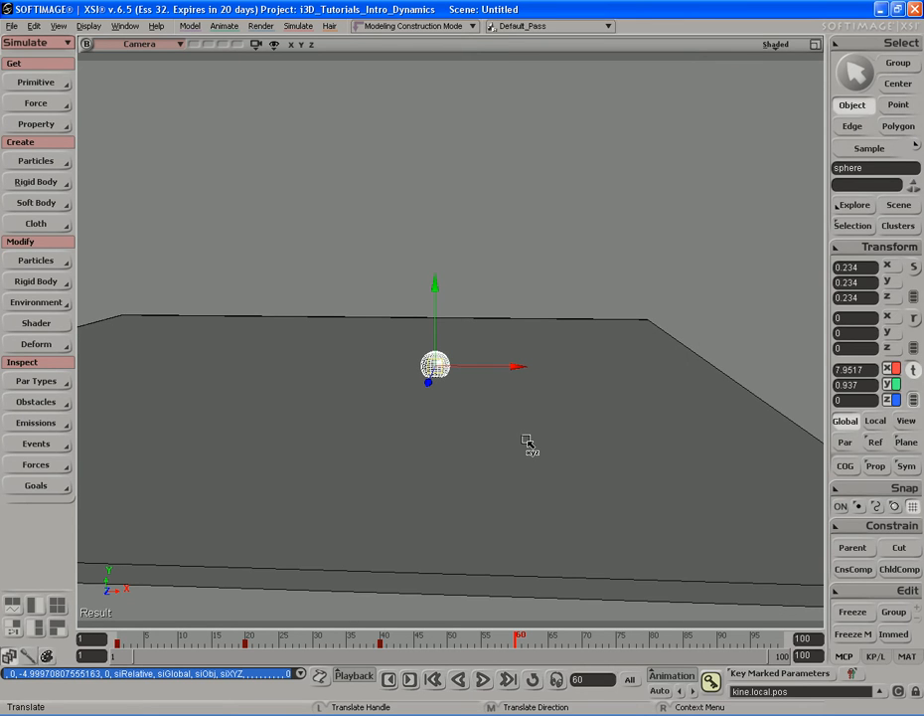
key("k")
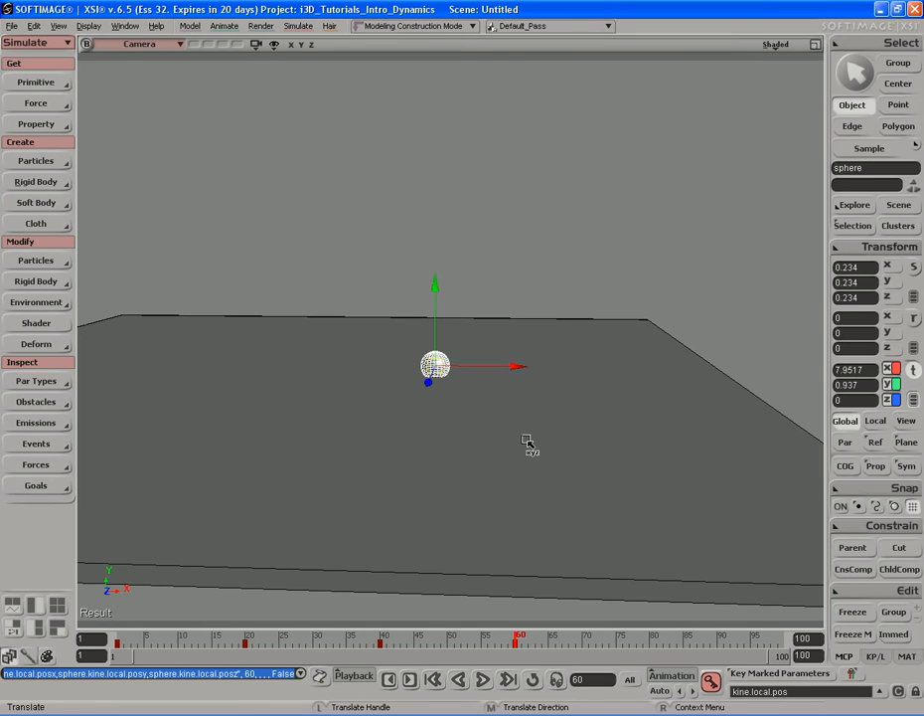
key("s")
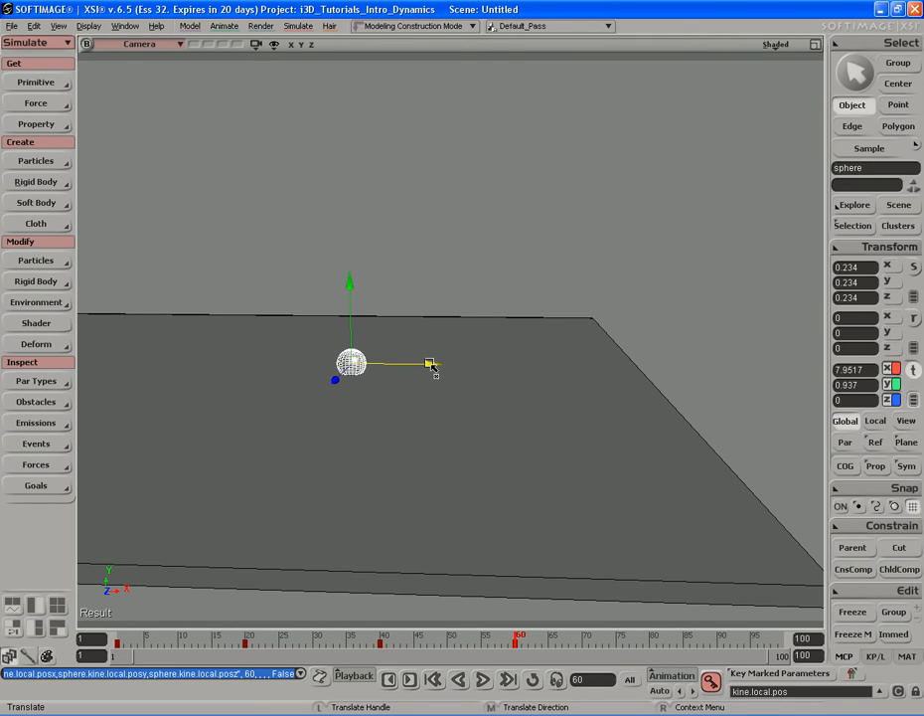
- Move the sphere along the slab to about X 21.83 and set a translation keyframe there at frame 80
left_click_drag(429, 366, 649, 366)
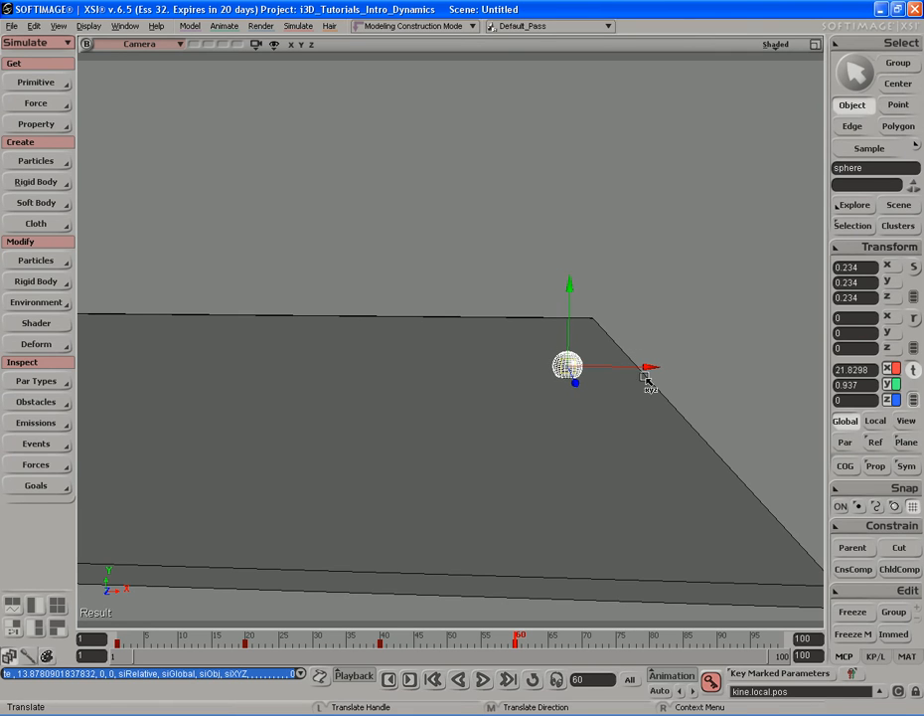
left_click(651, 644)
key("k")
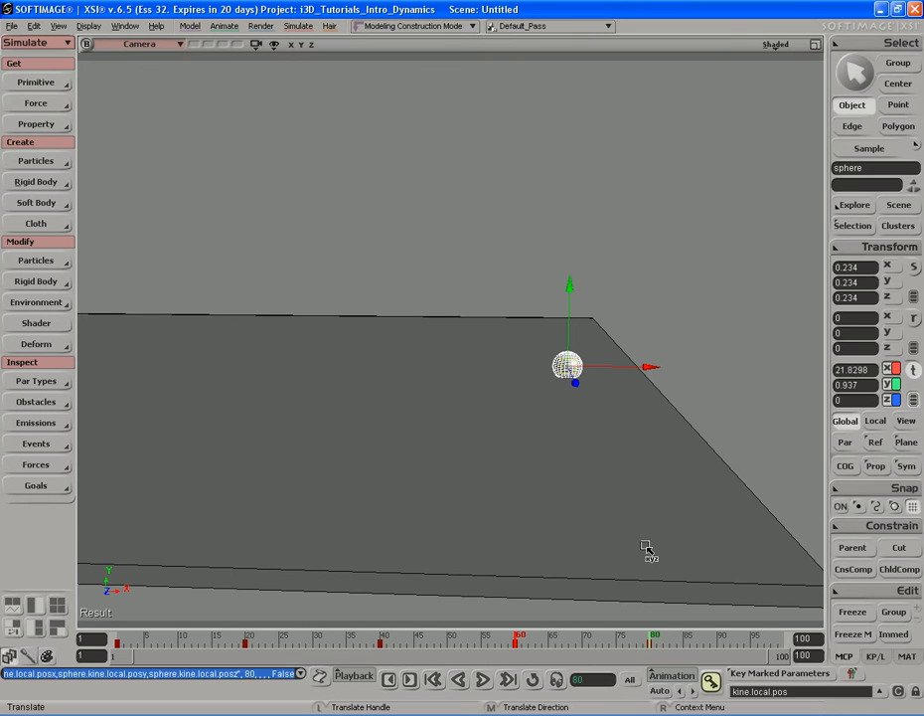
- Examine the sphere's keyframed motion over the slab from frame 1, watching how it falls toward its first landing
key("space")
key("s")
left_click_drag(568, 460, 610, 467)
middle_click_drag(610, 467, 487, 447)
left_click_drag(487, 447, 524, 481)
right_click_drag(523, 481, 534, 459)
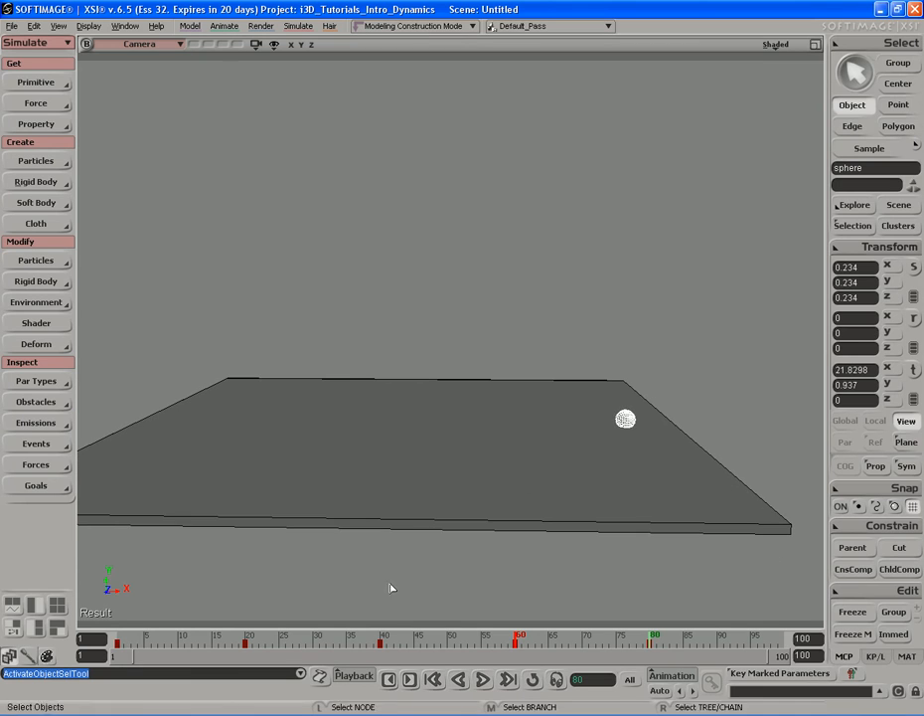
left_click(115, 639)
mouse_move(120, 639)
left_mouse_down()
mouse_move(675, 641)
mouse_move(118, 640)
left_mouse_up()
key("s")
right_click_drag(307, 483, 386, 448)
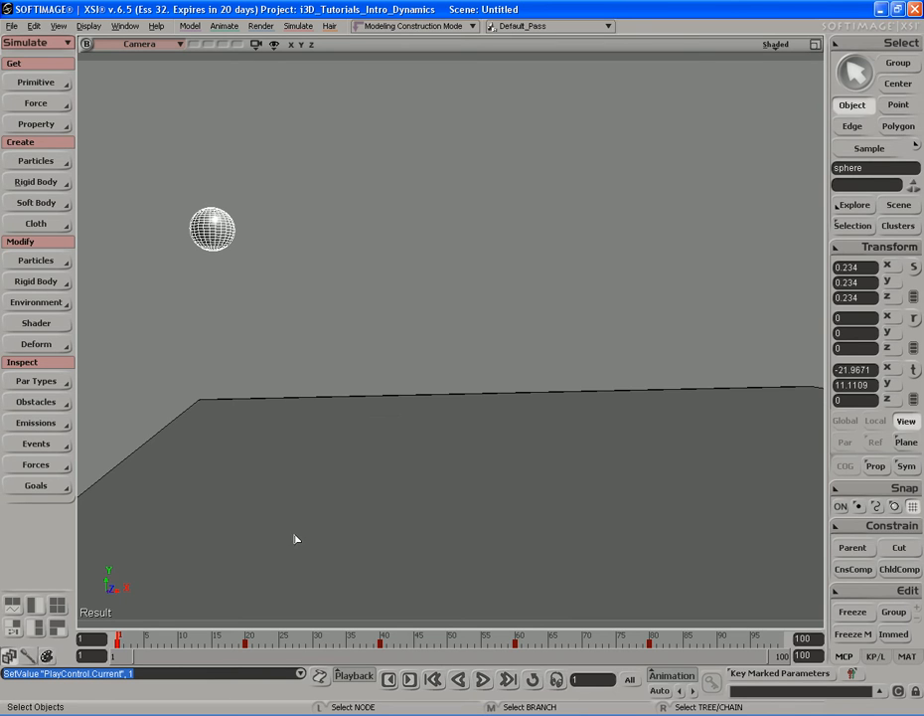
left_click_drag(228, 641, 175, 642)
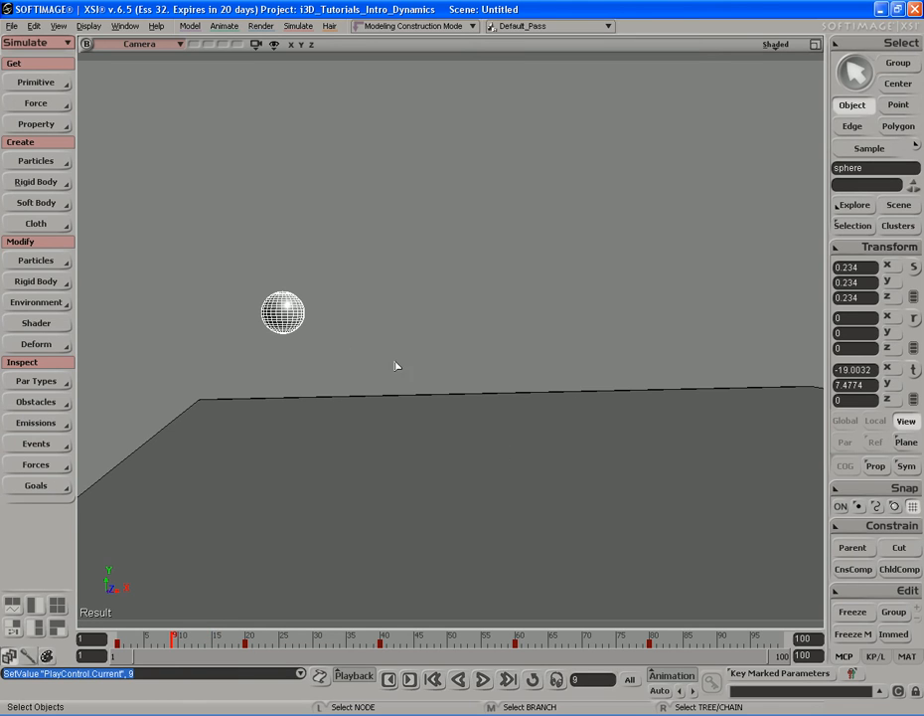
- Open the sphere's curves in the FCurve editor, place it clear of the sphere, and preview the motion up to frame 15
left_click(290, 318)
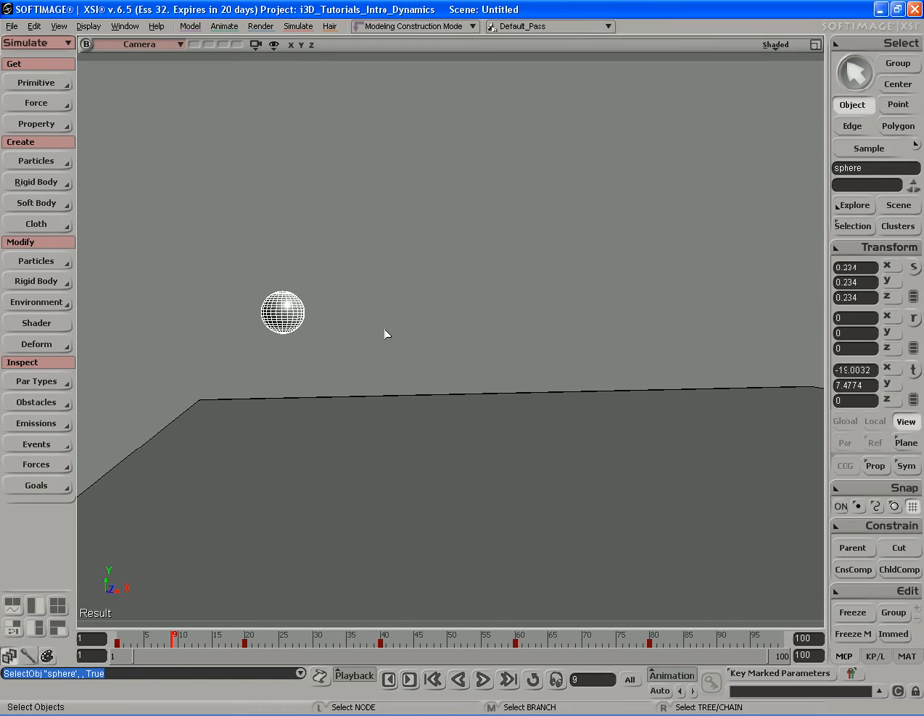
key("0")
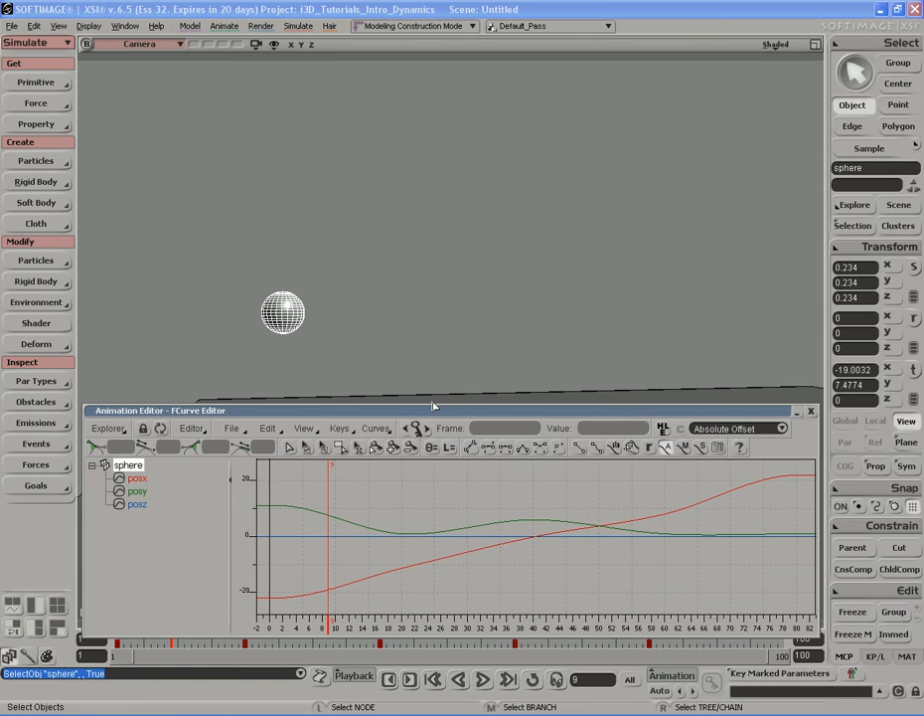
left_click_drag(432, 416, 418, 33)
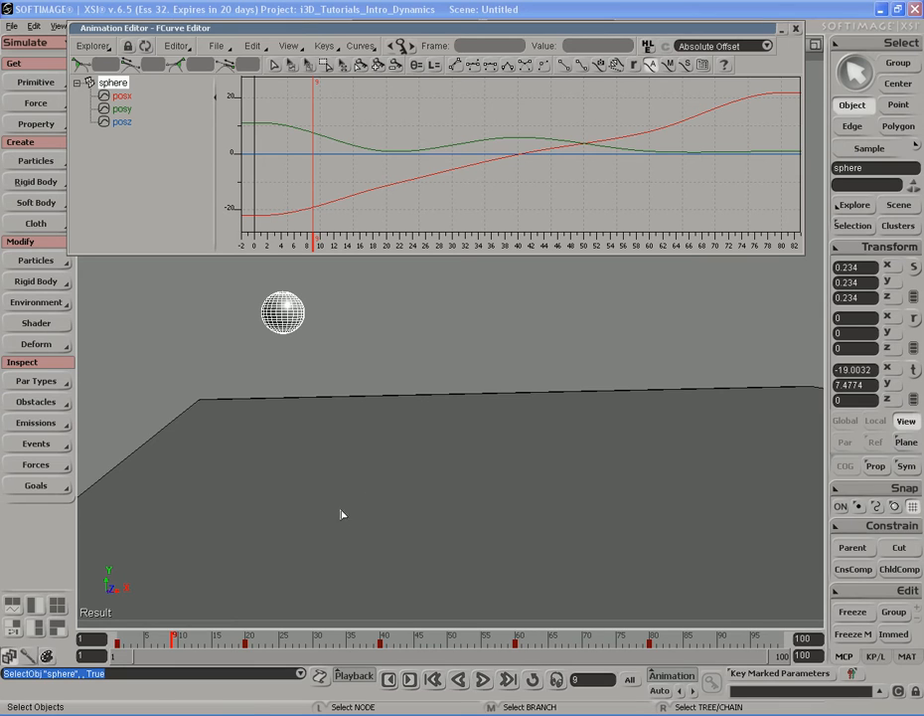
left_click_drag(175, 639, 215, 639)
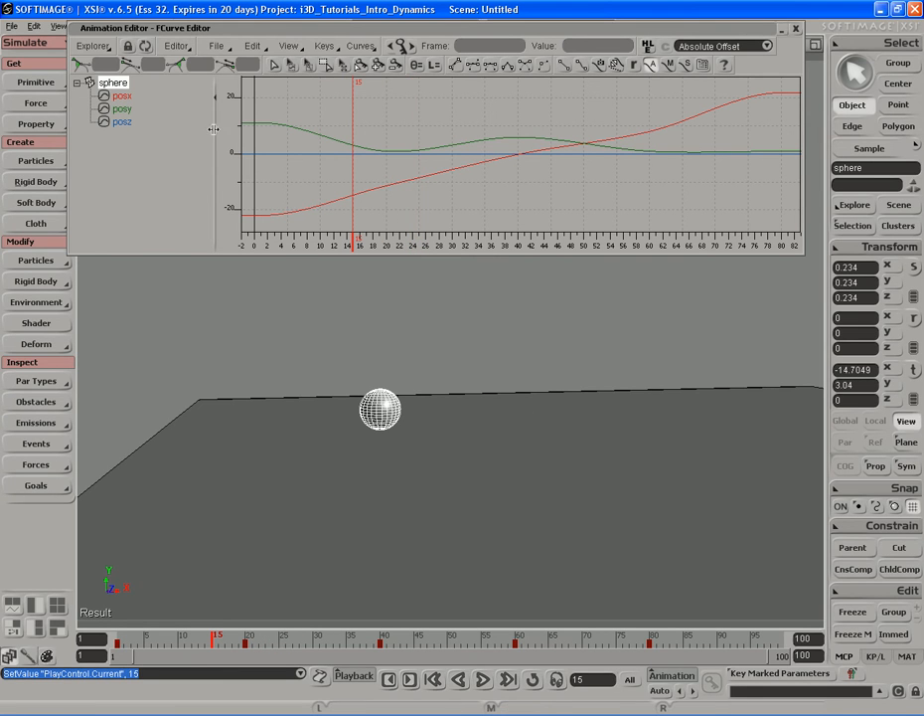
- Apply linear interpolation to the frame 20 keys of the sphere's posx, posy and posz curves
left_click(122, 97)
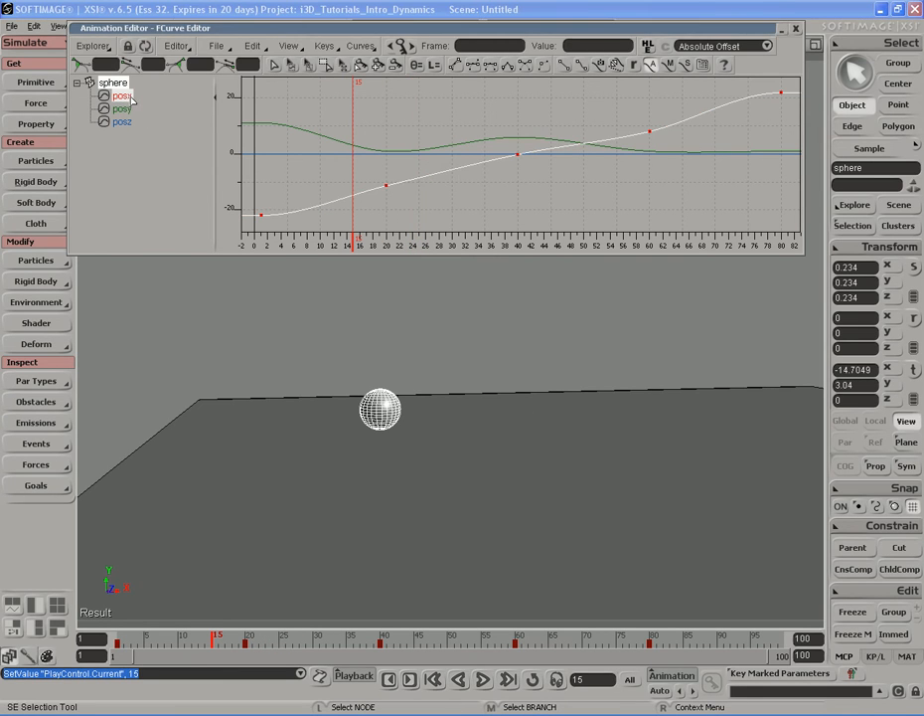
left_click(121, 108, "shift")
left_click(123, 122, "shift")
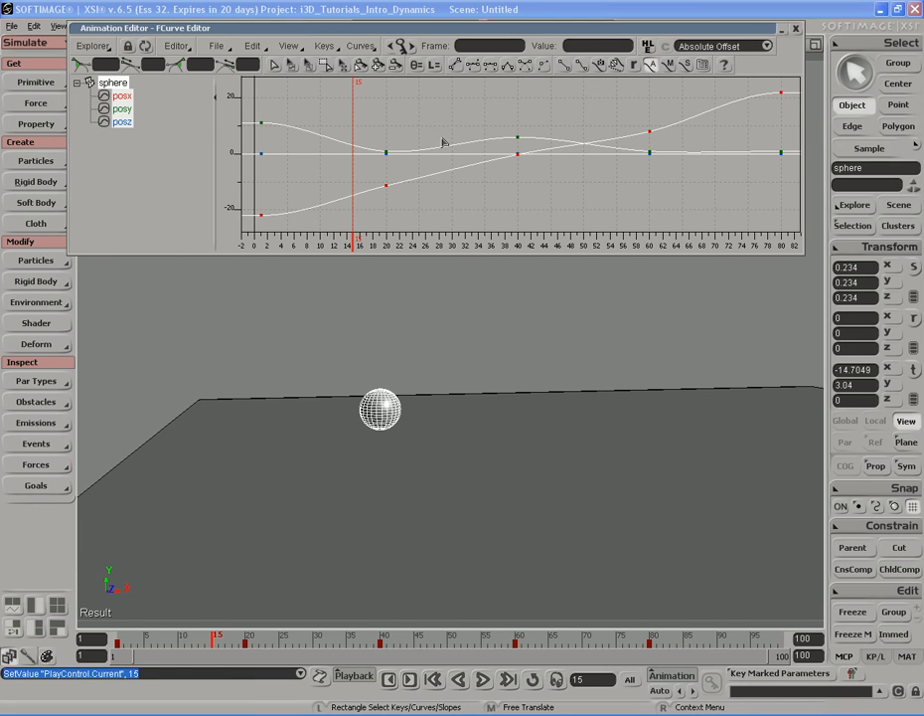
left_click_drag(368, 208, 394, 200)
key("s")
left_click_drag(444, 161, 381, 242)
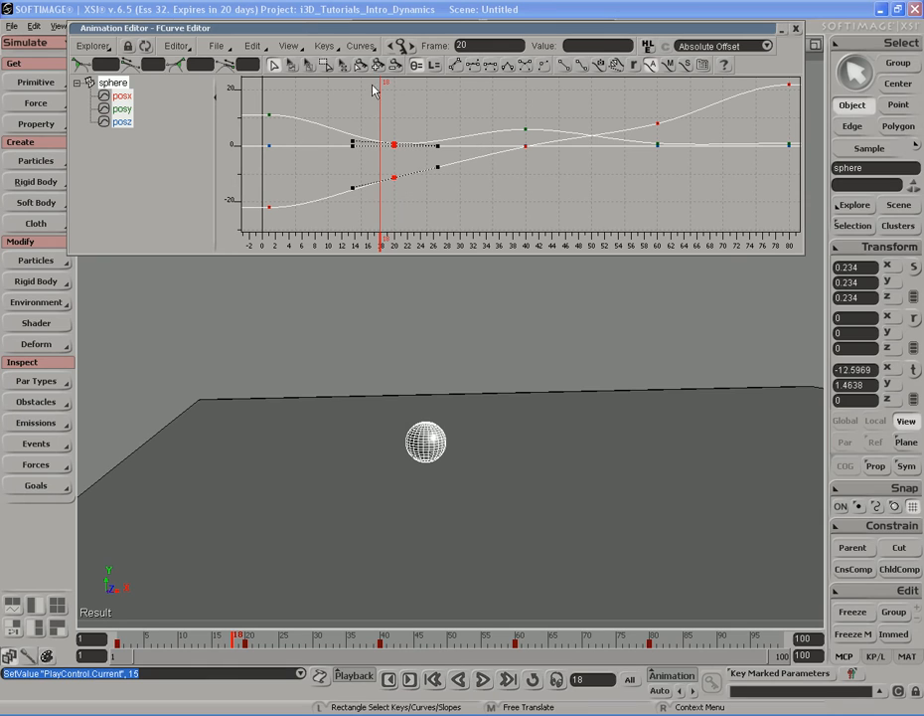
left_click(359, 47)
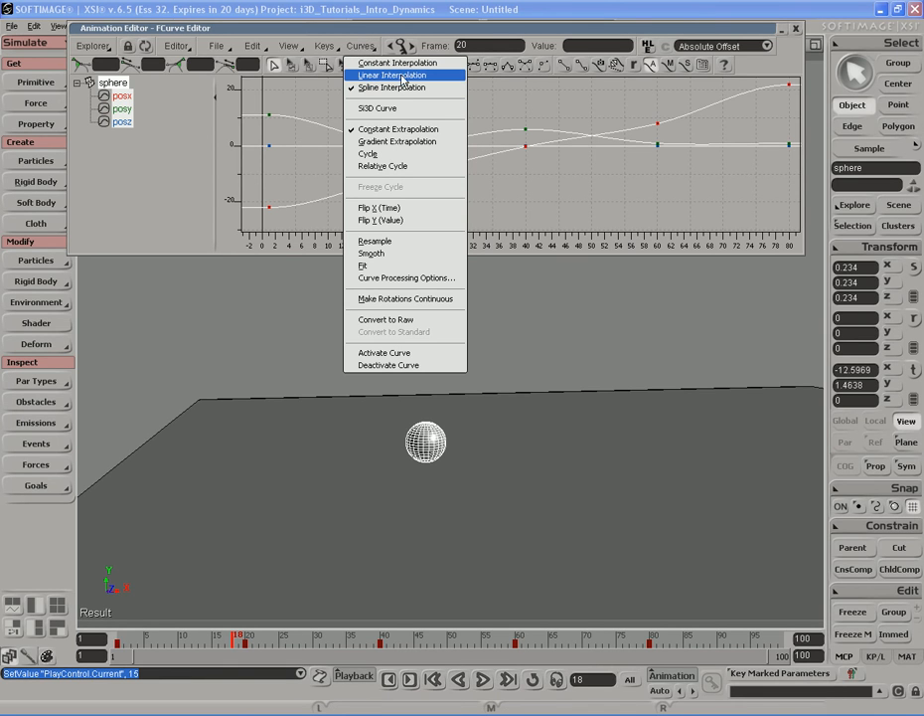
left_click(395, 76)
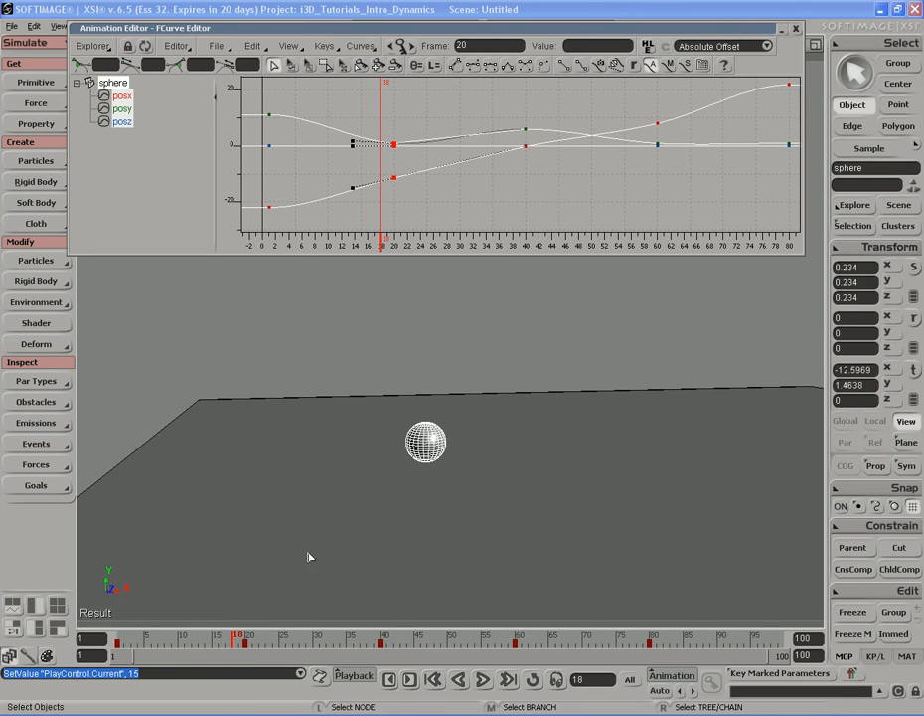
- Apply linear interpolation to the frame 60 keys of the sphere's three position curves
left_click(206, 639)
left_click_drag(206, 639, 476, 633)
key("s")
left_click_drag(677, 438, 552, 503)
left_click_drag(484, 632, 503, 641)
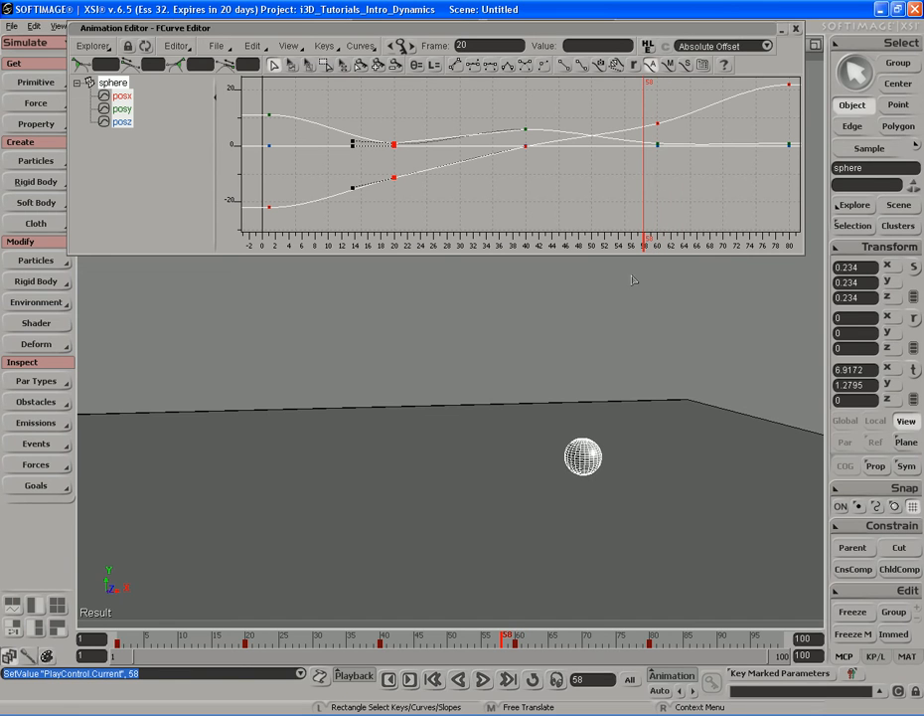
left_click_drag(627, 179, 693, 103)
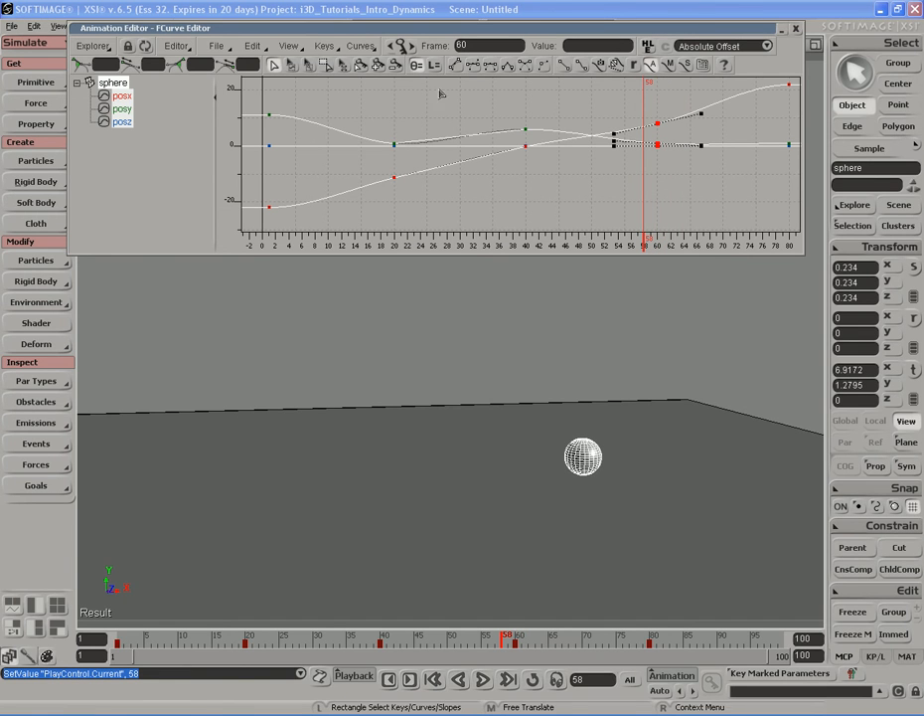
left_click(360, 46)
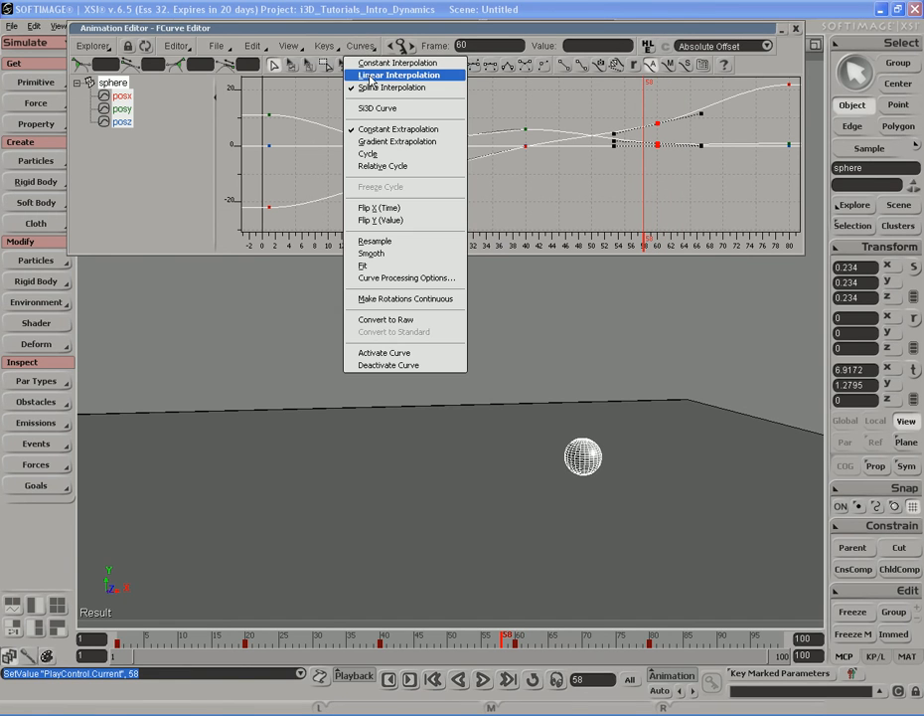
left_click(370, 77)
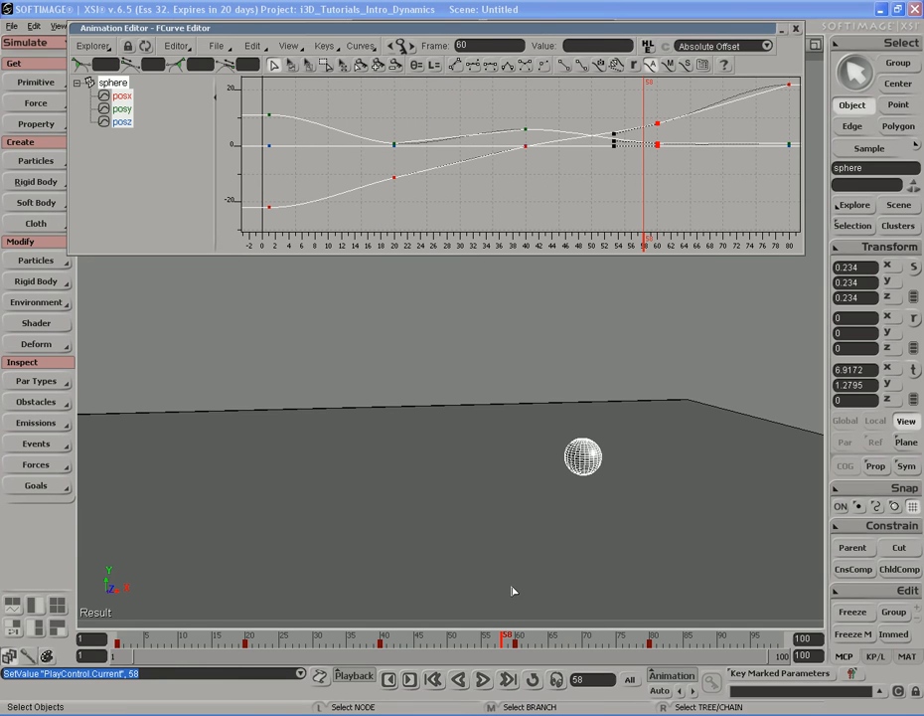
- Review the sphere's bounce with the edited curves, working backward through the timeline to frame 1
left_click_drag(504, 644, 247, 644)
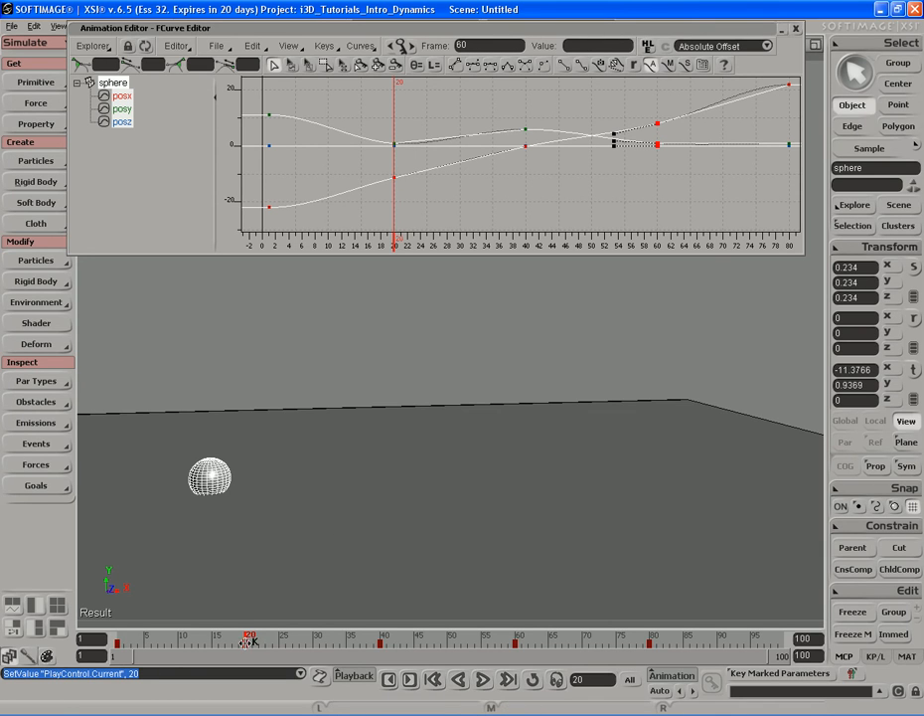
left_click_drag(245, 642, 166, 644)
key("s")
left_click_drag(276, 405, 320, 407)
middle_click_drag(320, 408, 351, 408)
left_click_drag(164, 642, 118, 642)
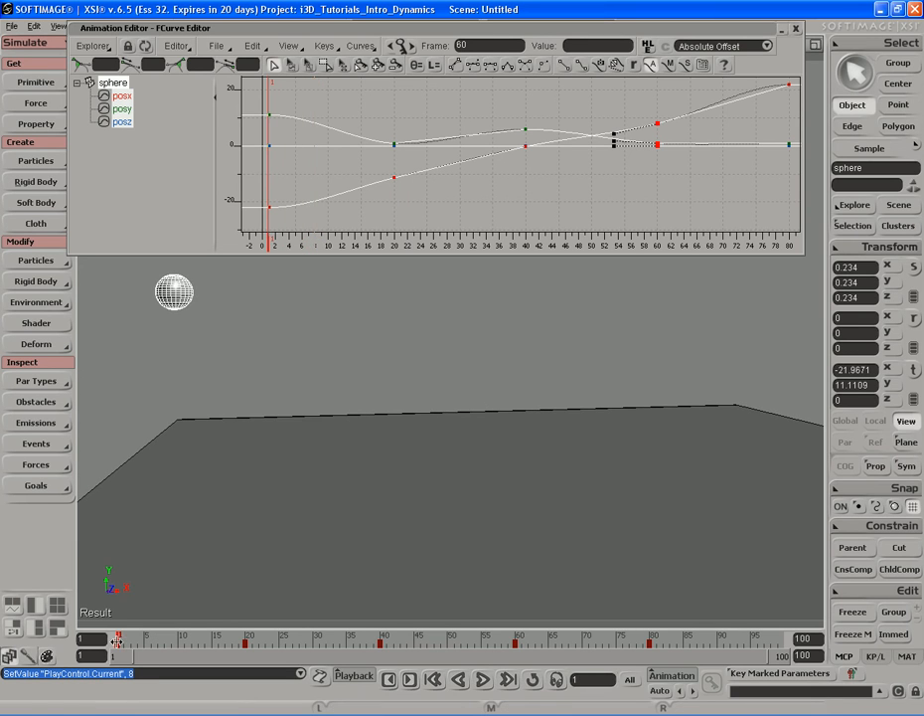
- Set a rotation keyframe for the unrotated sphere at frame 1
key("x")
key("c")
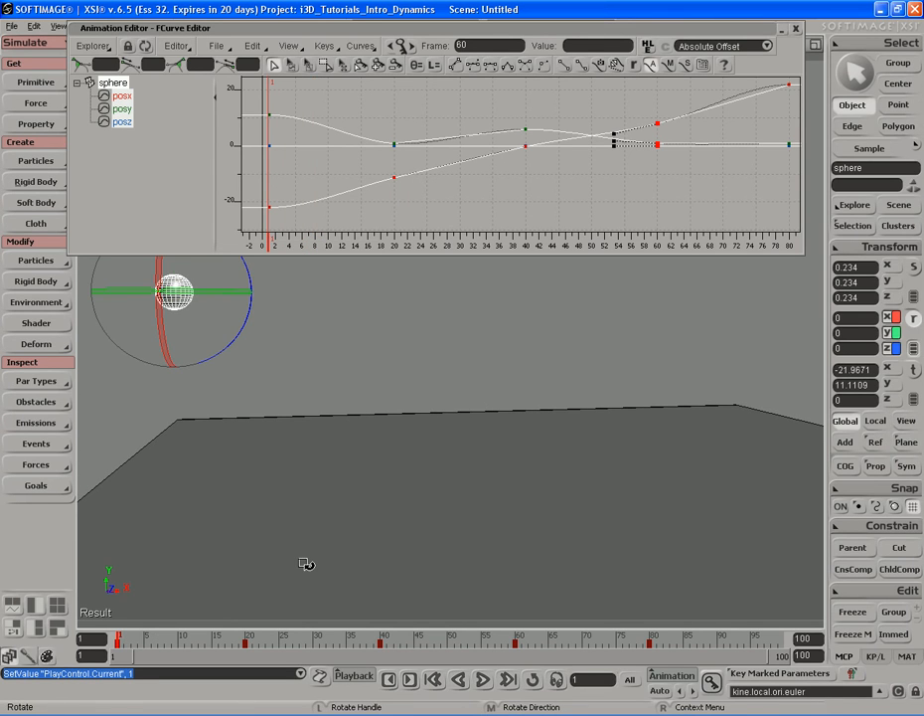
key("s")
left_click_drag(343, 402, 343, 447)
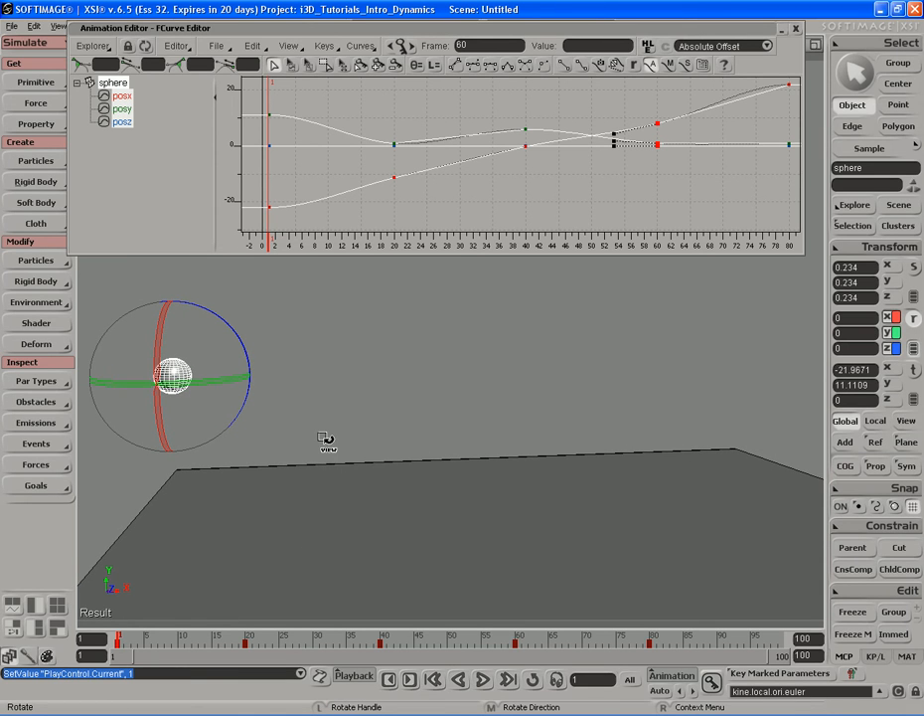
key("k")
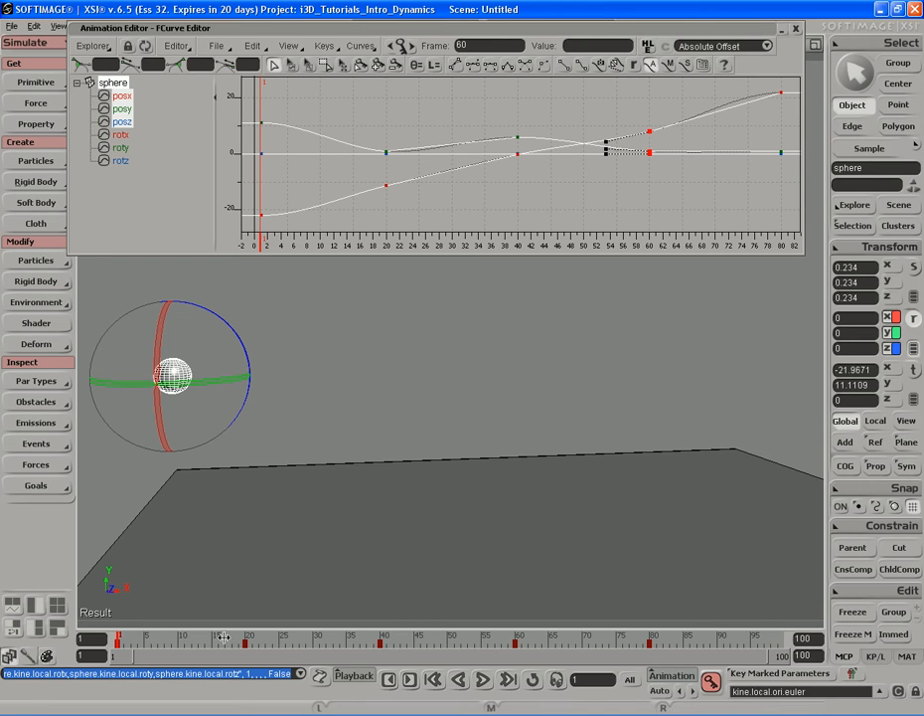
- At frame 20, rotate the sphere to about X 177.75, Y 82.16, Z -40.03 and set a rotation keyframe
left_click_drag(185, 639, 246, 639)
mouse_move(421, 518)
left_mouse_down()
mouse_move(424, 566)
mouse_move(435, 542)
mouse_move(422, 528)
left_mouse_up()
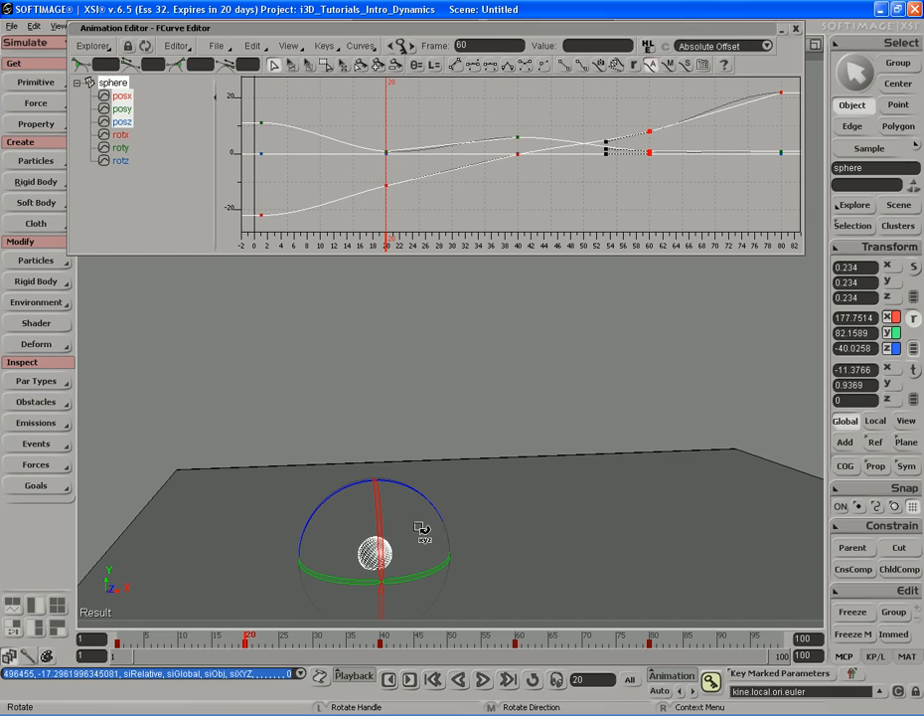
key("k")
- Step through the frames from frame 1 past the first landing and back, examining the sphere's spin and bounce
left_click_drag(235, 651, 116, 639)
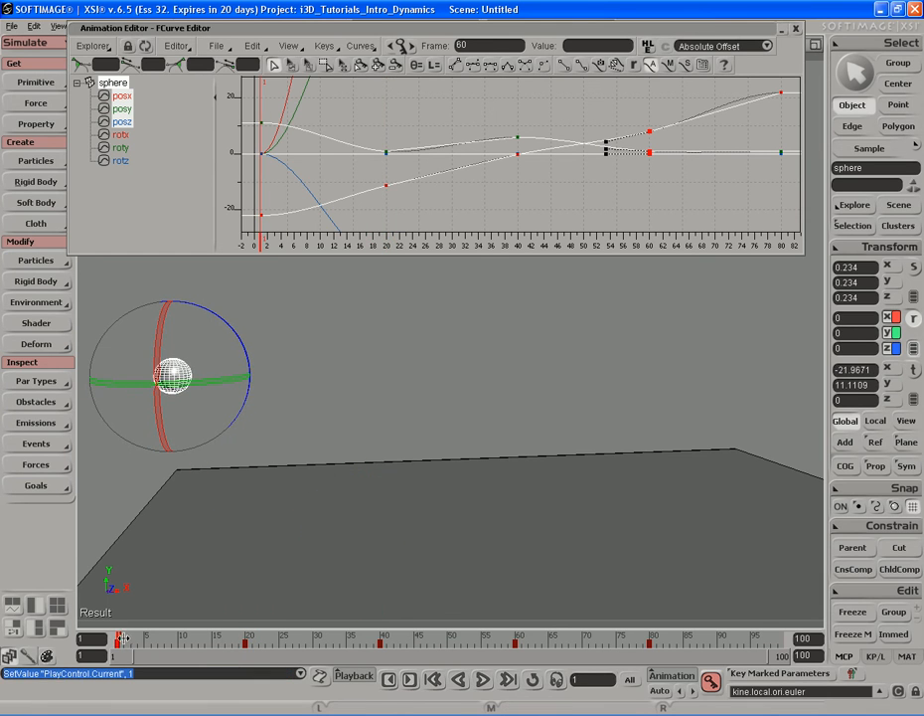
key("period")
key("period")
key("period")
key("period")
key("period")
key("period")
key("period")
key("period")
key("period")
key("period")
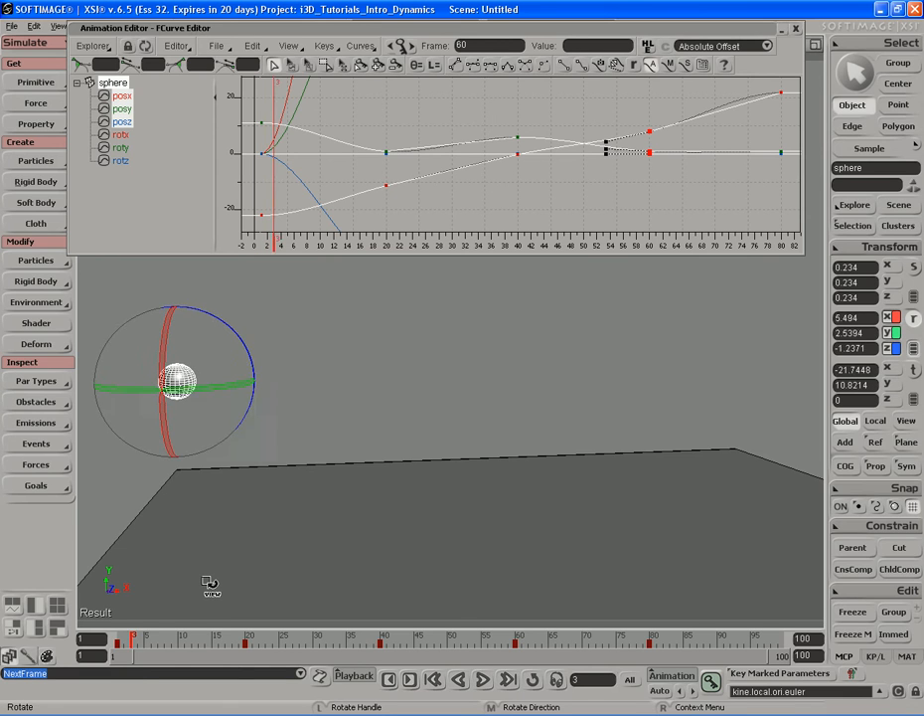
key("period")
key("period")
key("period")
key("period")
key("period")
key("period")
key("period")
key("period")
key("period")
key("period")
key("period")
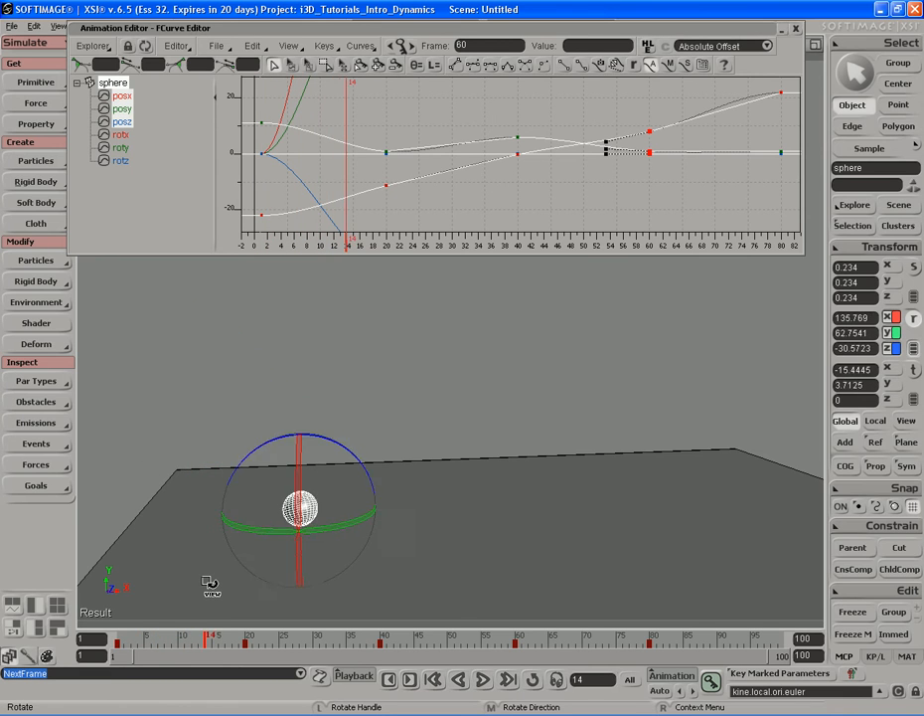
key("period")
key("period")
key("period")
key("period")
key("period")
key("period")
key("period")
key("period")
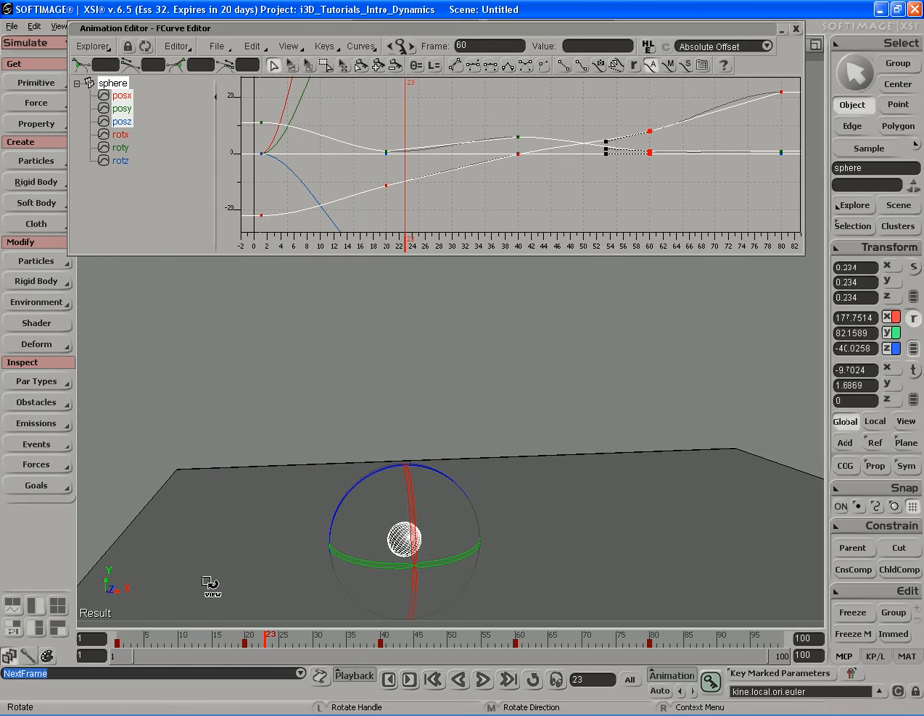
key("period")
key("comma")
key("comma")
key("comma")
key("comma")
key("comma")
key("comma")
key("comma")
key("comma")
key("comma")
key("comma")
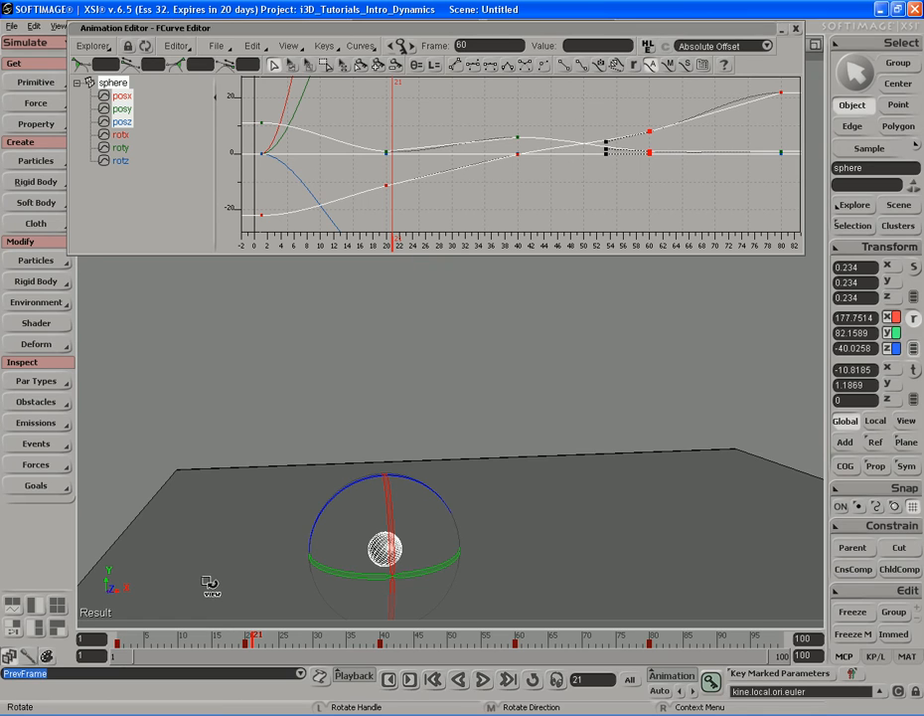
- Try Cycle extrapolation on the sphere's rotx, roty and rotz curves
left_click_drag(474, 326, 472, 392)
key("a")
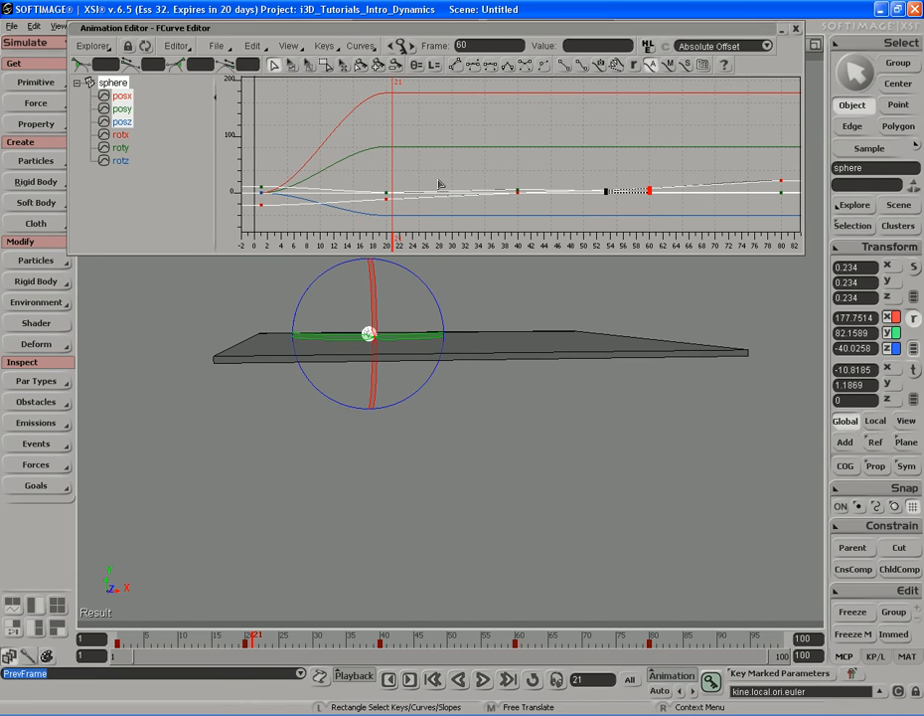
left_click(121, 135)
left_click(122, 160, "shift")
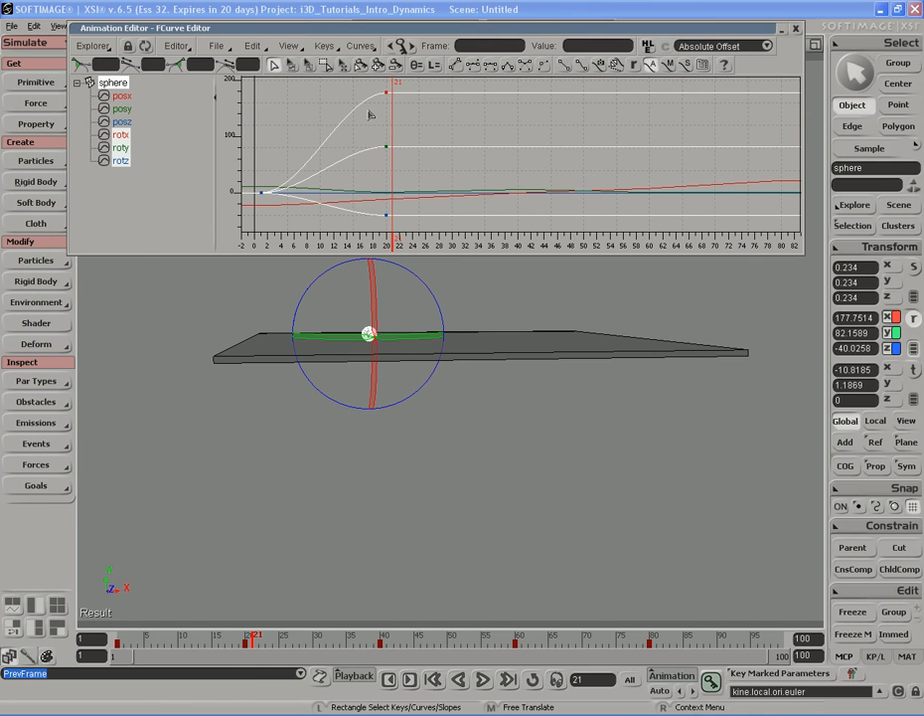
left_click(360, 45)
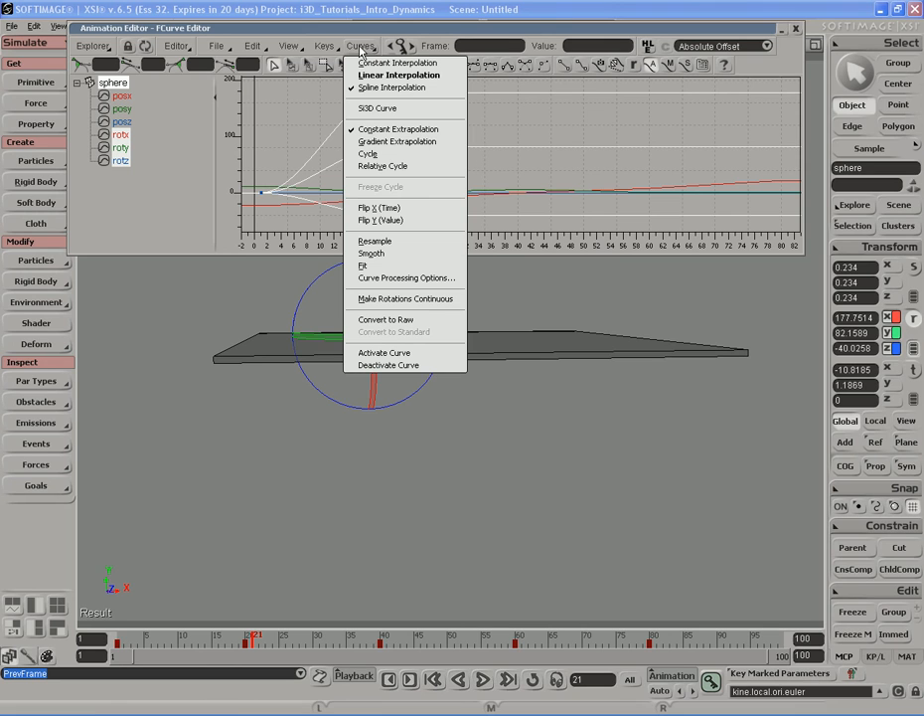
left_click(370, 154)
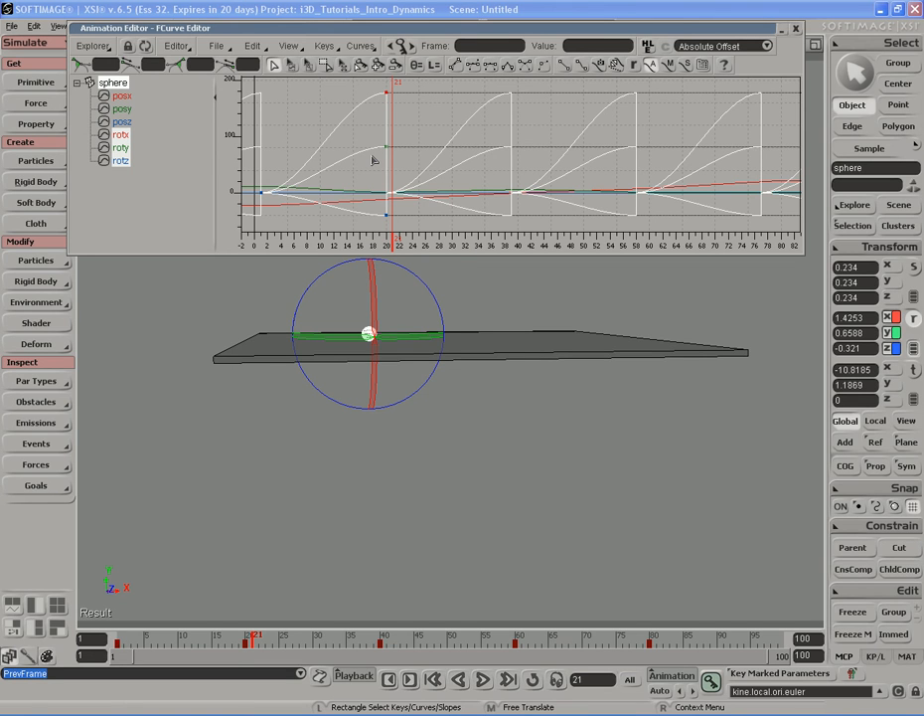
- Undo the Cycle extrapolation and the sphere's rotation keyframes
key("ctrl+z")
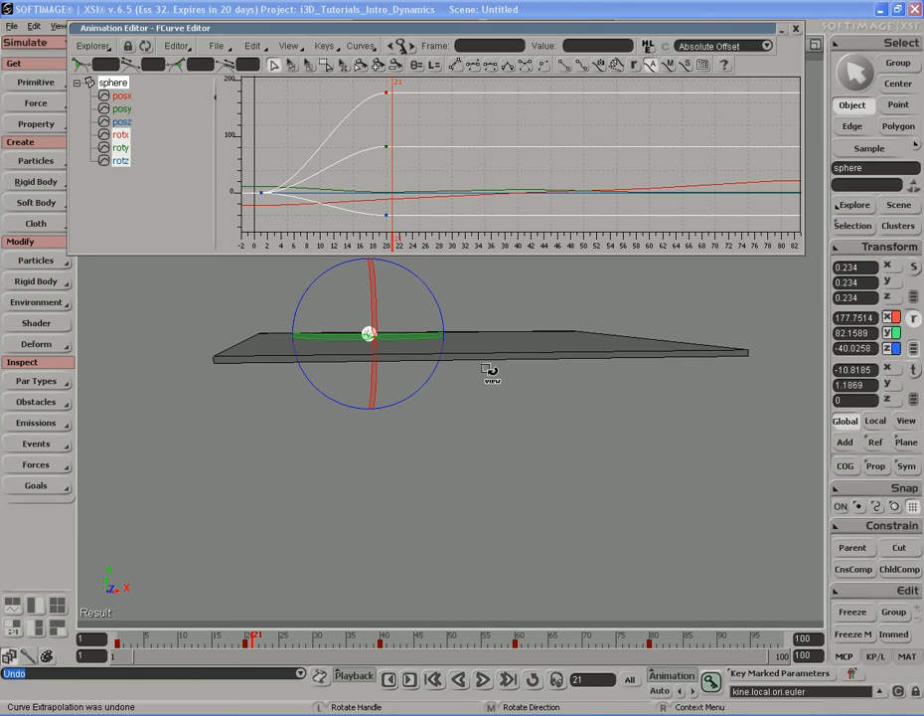
key("alt+z")
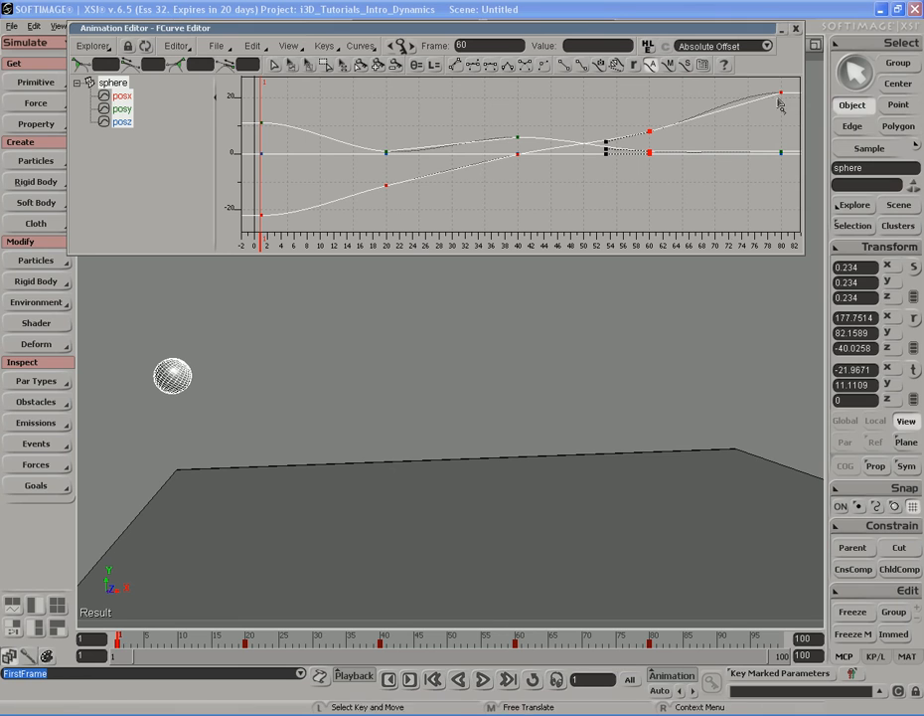
- Close the function curve editor and step back and forth through the frames from frame 1, examining the sphere's bounce
left_click(796, 32)
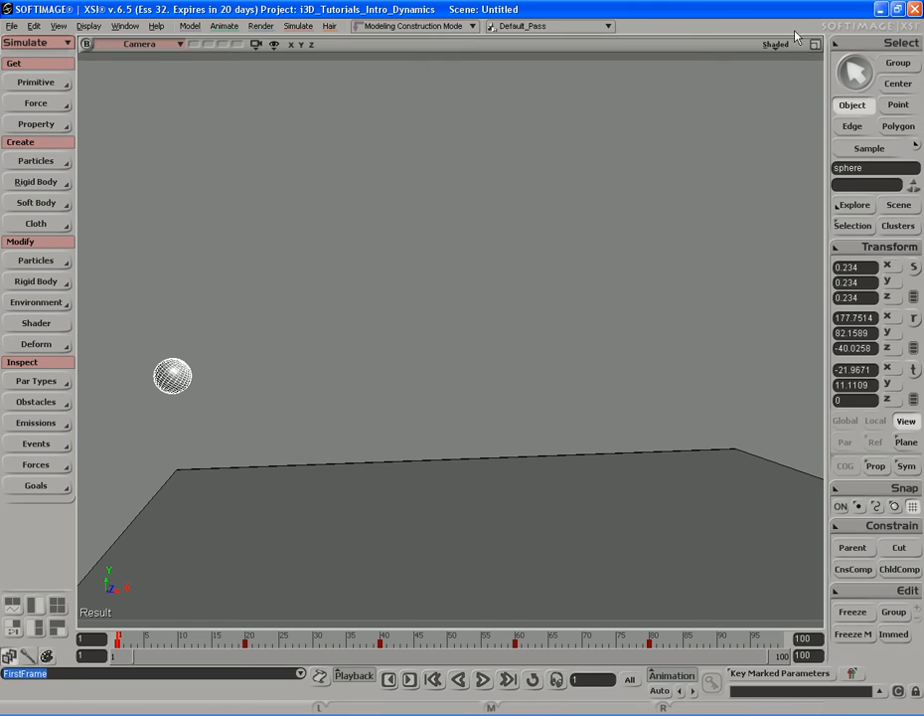
key("s")
middle_click_drag(343, 434, 352, 429)
left_click_drag(352, 430, 375, 422)
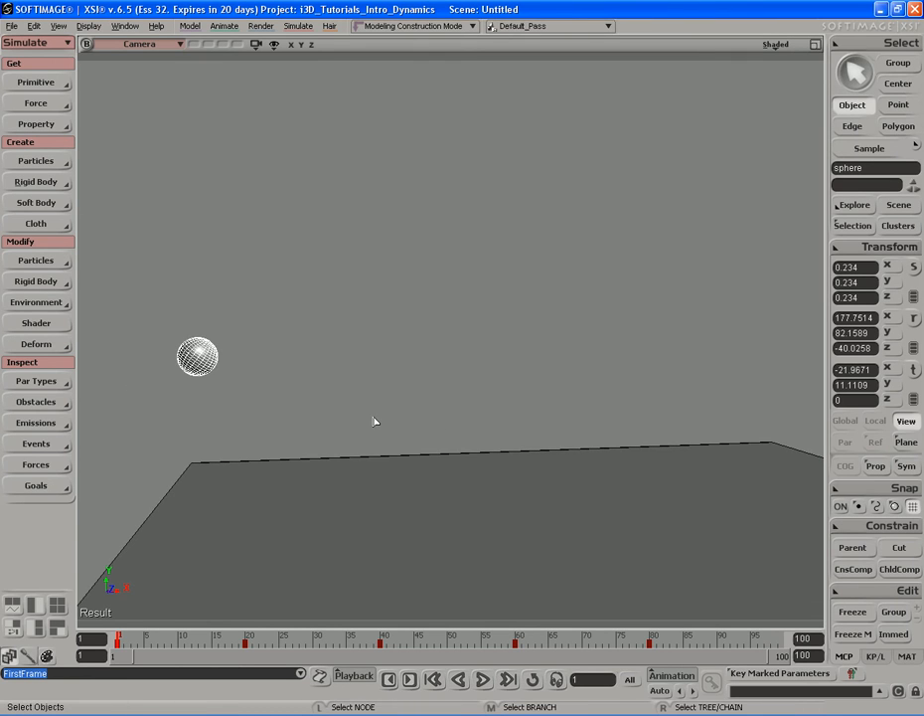
key("period")
key("period")
key("period")
key("period")
key("period")
key("period")
key("period")
key("period")
key("period")
key("period")
key("period")
key("period")
key("period")
key("period")
key("period")
key("period")
key("period")
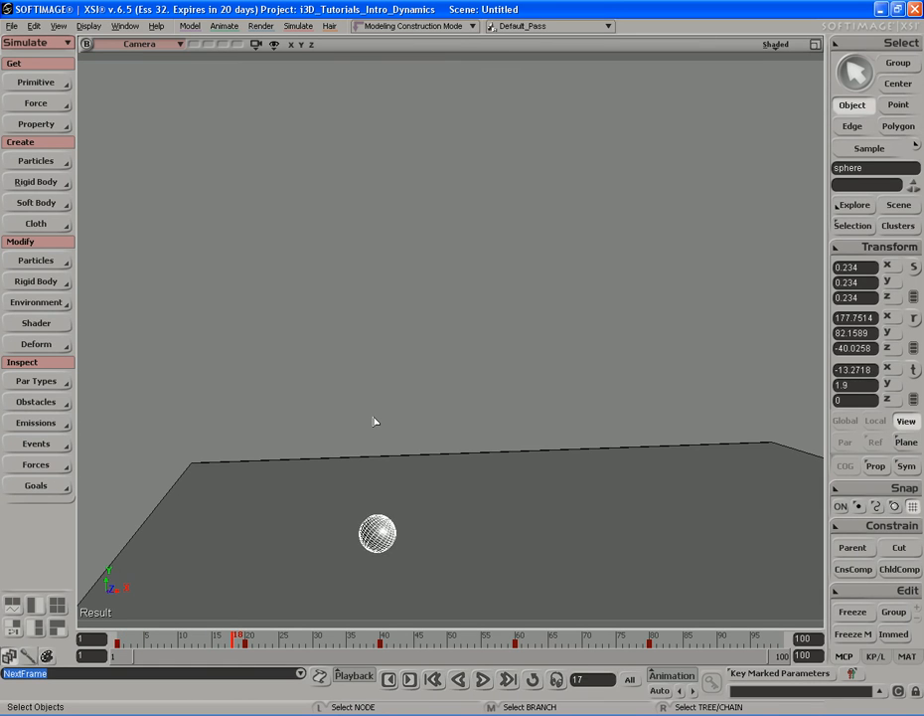
key("Right")
key("Right")
key("Right")
key("Right")
key("Right")
key("Right")
key("Right")
key("Right")
key("Right")
key("Right")
key("Right")
key("Right")
key("Right")
key("Right")
key("Right")
key("Right")
key("Right")
key("Right")
key("Right")
key("Right")
key("Left")
key("Left")
key("Left")
key("Left")
key("Left")
key("Left")
key("Left")
key("Left")
key("Left")
key("Left")
key("Left")
key("Left")
key("Left")
key("Left")
key("Left")
key("Left")
key("Left")
key("Left")
key("Left")
key("Left")
key("Left")
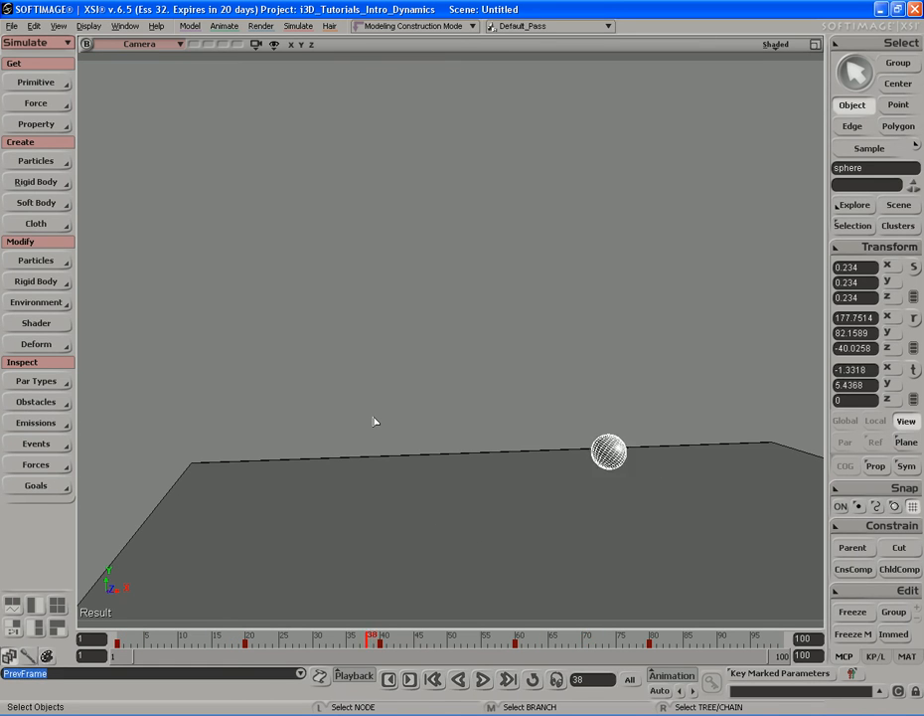
key("Right")
key("Right")
key("Right")
key("Right")
key("Right")
key("Right")
key("Right")
key("Right")
key("Right")
key("Right")
key("Right")
key("Right")
key("Right")
key("Right")
key("Right")
key("Right")
key("Right")
key("Right")
key("Right")
key("Right")
key("Left")
key("Left")
key("Left")
key("Left")
key("Left")
key("Left")
key("Left")
key("Left")
key("Left")
key("Left")
key("Left")
key("Left")
key("Left")
key("Left")
key("Left")
key("Left")
key("Left")
key("Left")
key("Left")
key("Left")
key("Left")
key("Left")
key("Left")
key("Left")
key("Left")
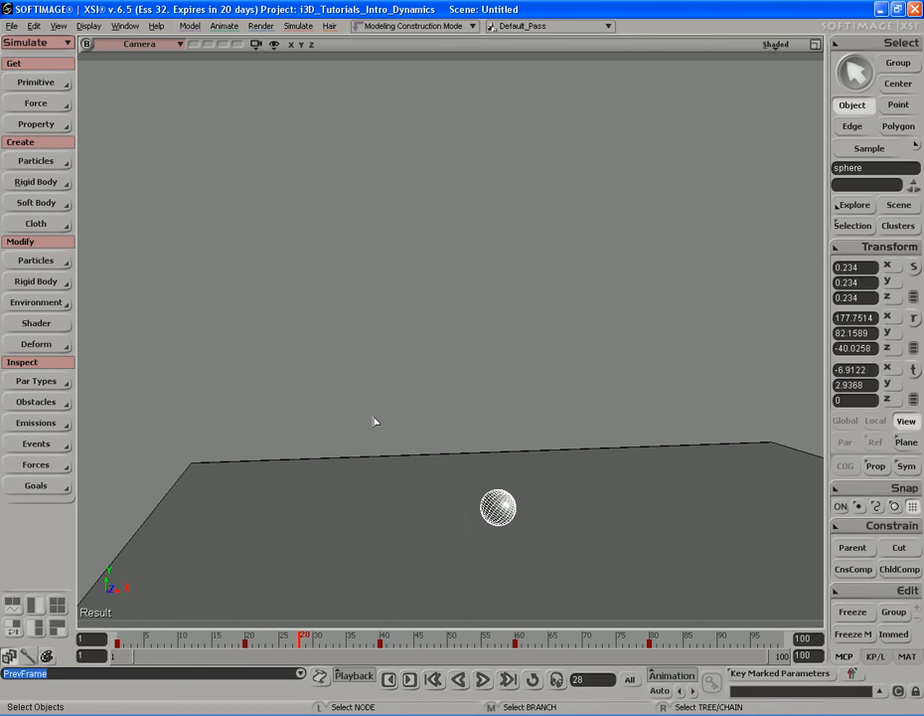
key("Right")
key("Right")
- Scrub the timeline to frame 20 and examine up close how the sphere meets the slab
key("s")
left_click_drag(404, 474, 401, 440)
left_click_drag(320, 641, 138, 641)
key("s")
left_click_drag(250, 585, 442, 456)
left_click_drag(136, 639, 247, 639)
key("s")
middle_click_drag(458, 490, 467, 426)
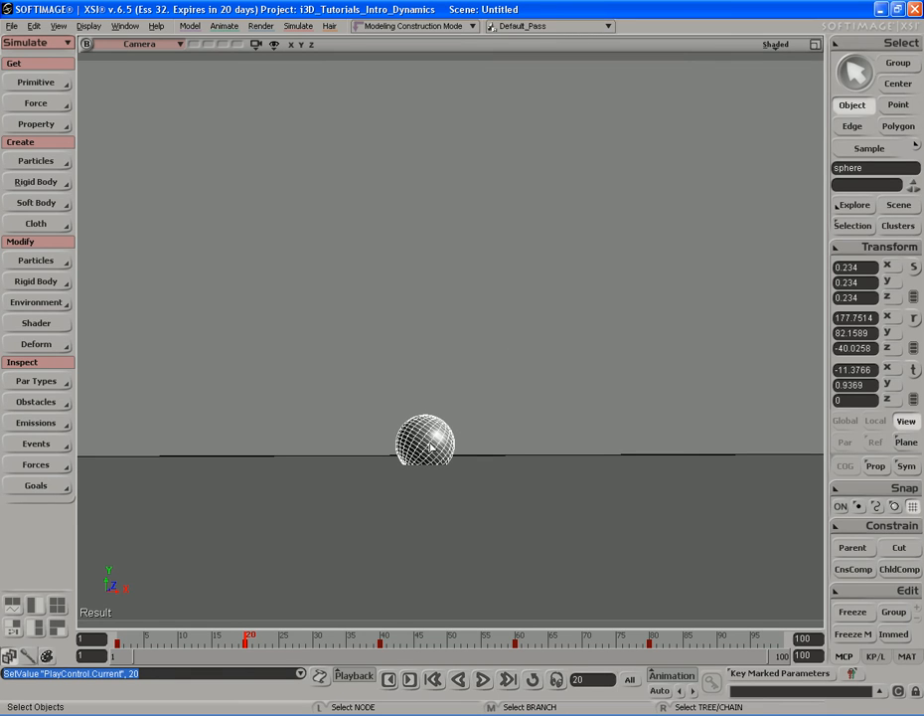
- Make the sphere a soft body and apply the Rubber Ball preset to it
left_click(435, 438)
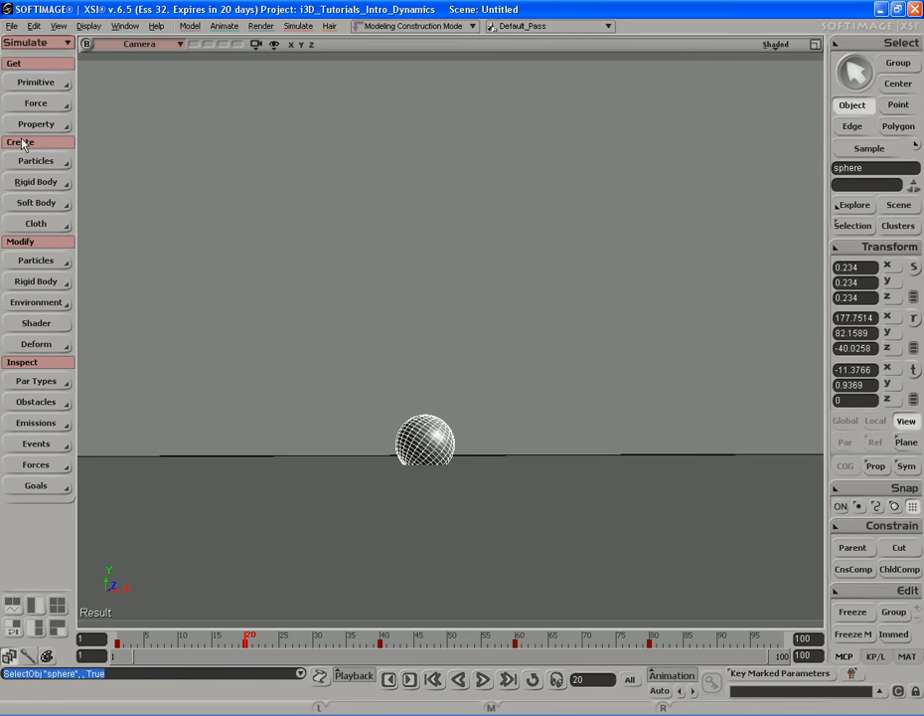
left_click(43, 203)
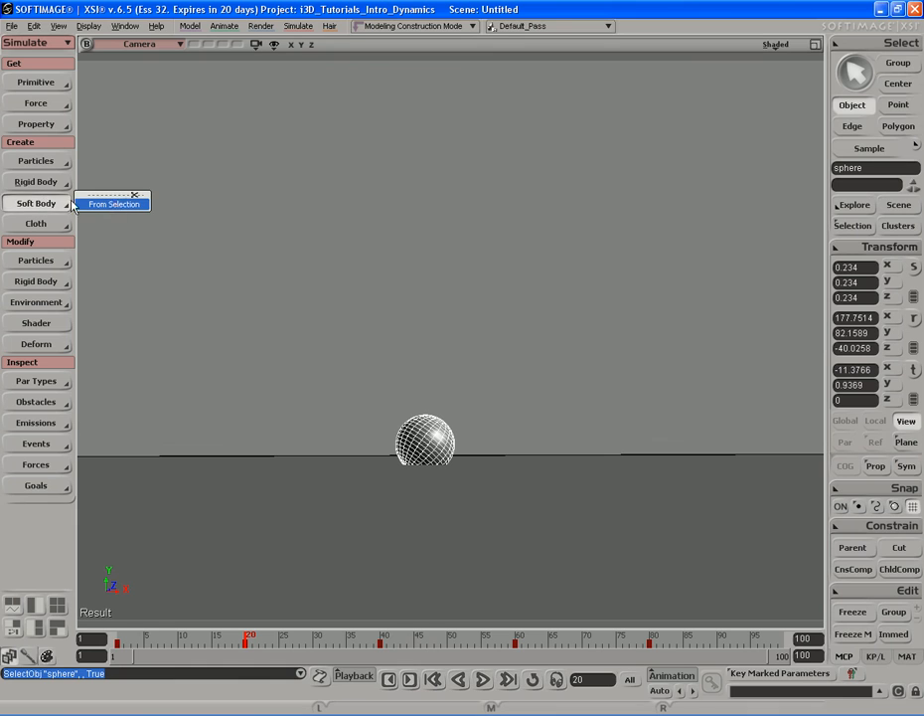
left_click(124, 204)
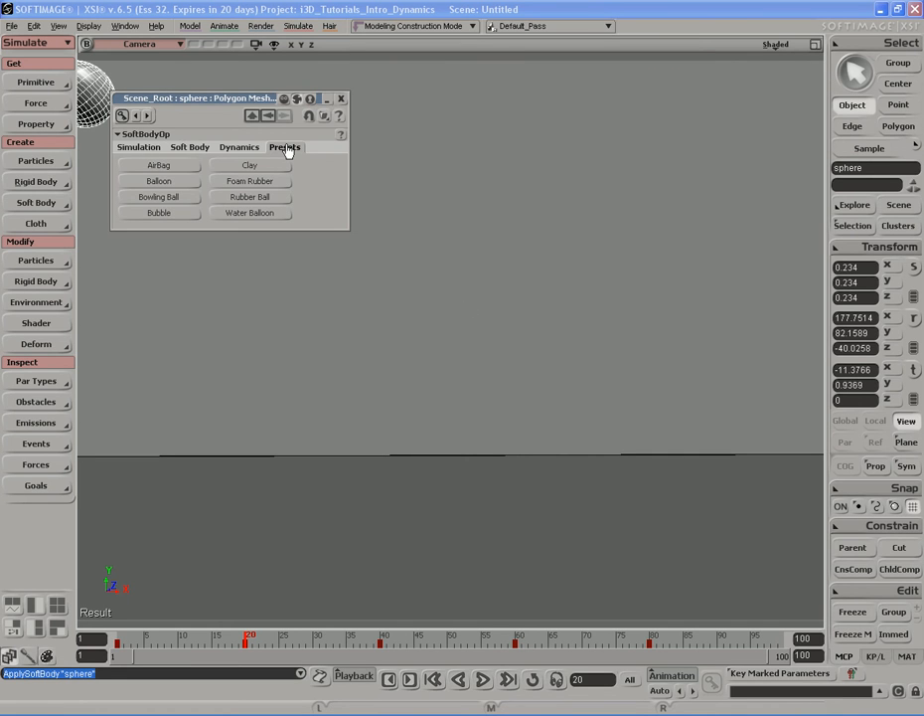
left_click(254, 199)
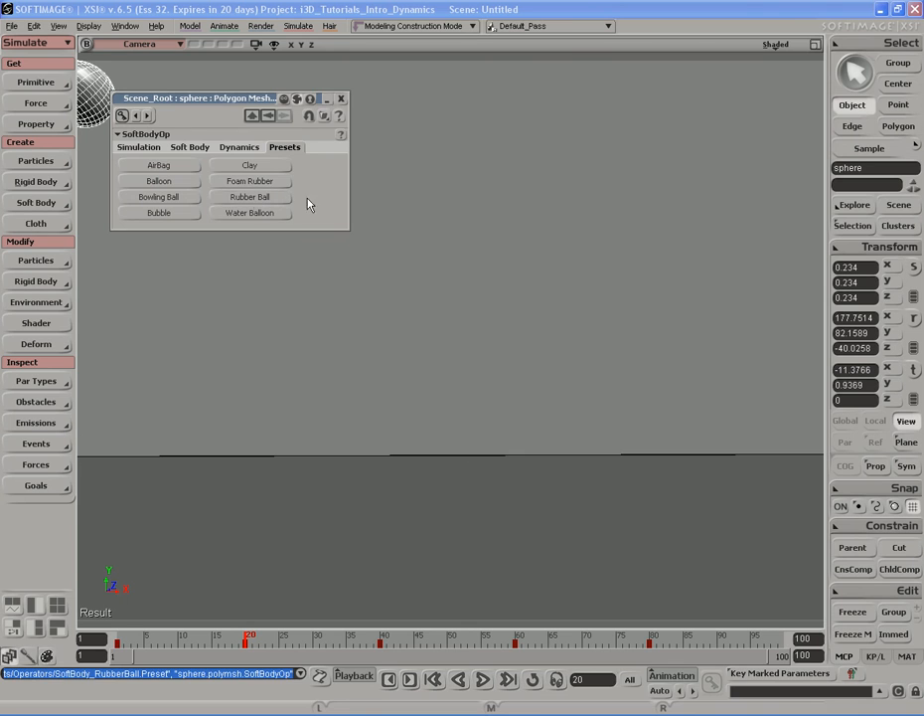
left_click(341, 100)
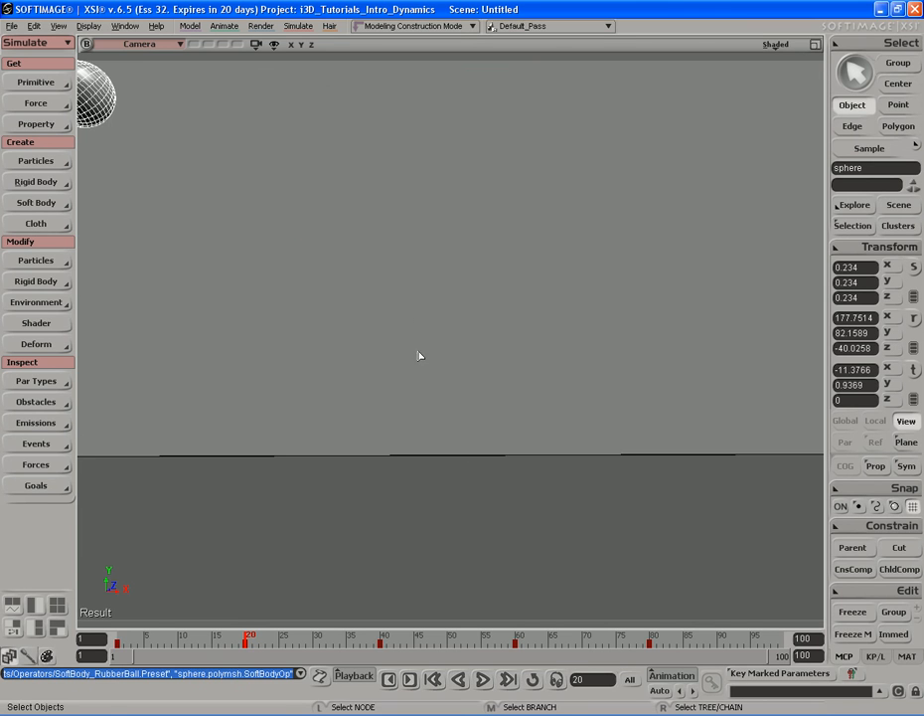
- Play the sphere's soft body simulation from frame 20 and return to the first frame
key("s")
middle_click_drag(461, 383, 483, 386)
right_click_drag(444, 369, 485, 367)
mouse_move(485, 368)
middle_mouse_down()
mouse_move(508, 364)
mouse_move(485, 363)
middle_mouse_up()
key("space")
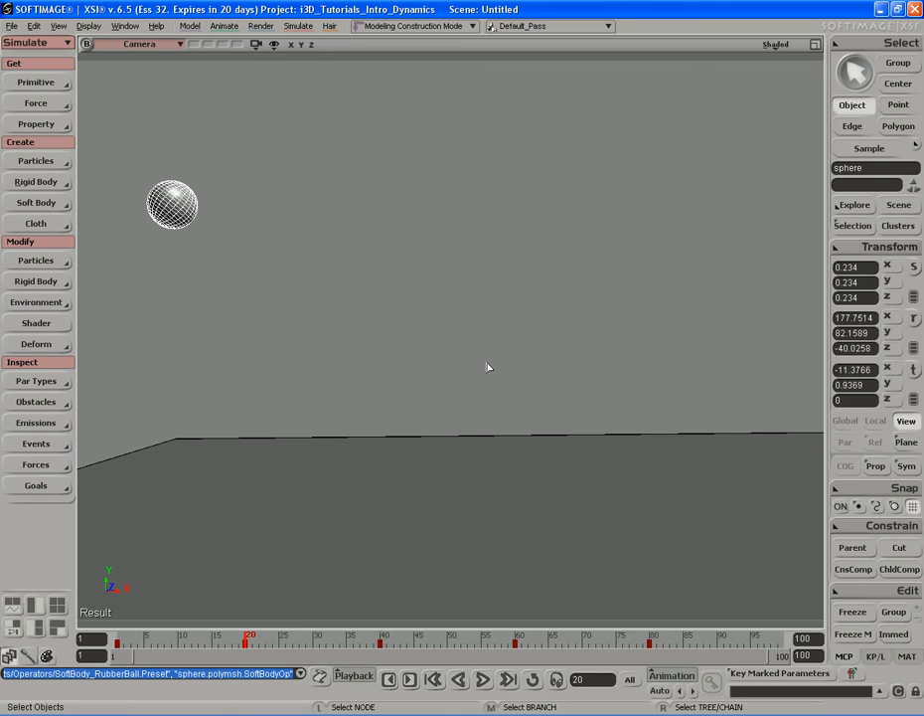
key("Up")
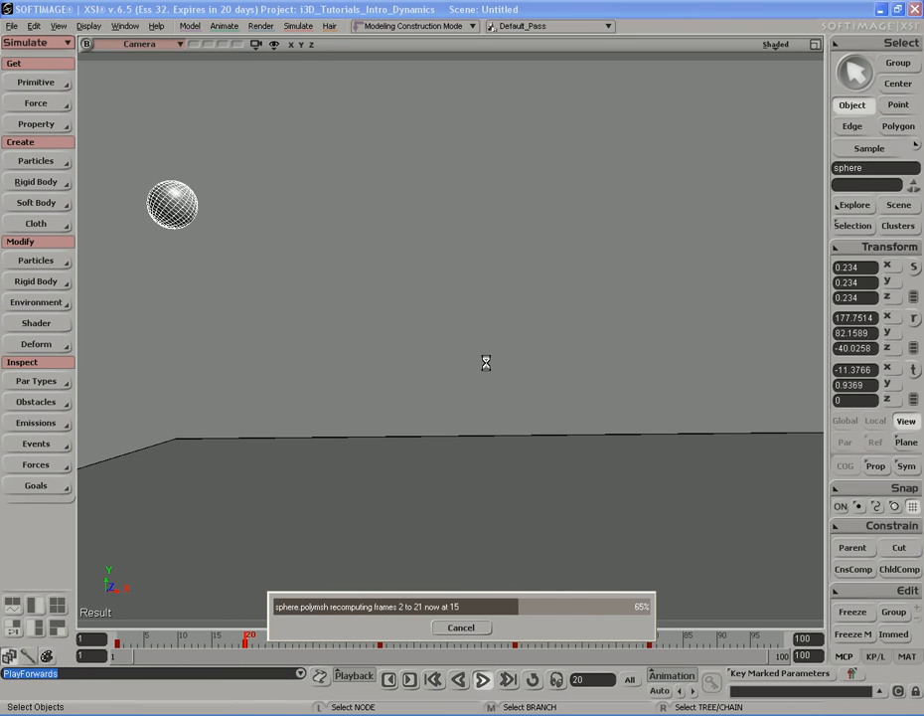
key("Up")
key("Home")
- Set the slab as an obstacle for the soft body sphere
key("s")
right_click_drag(487, 366, 320, 389)
middle_click_drag(320, 389, 474, 367)
right_click_drag(474, 366, 485, 380)
middle_click_drag(485, 379, 499, 377)
right_click_drag(499, 378, 496, 370)
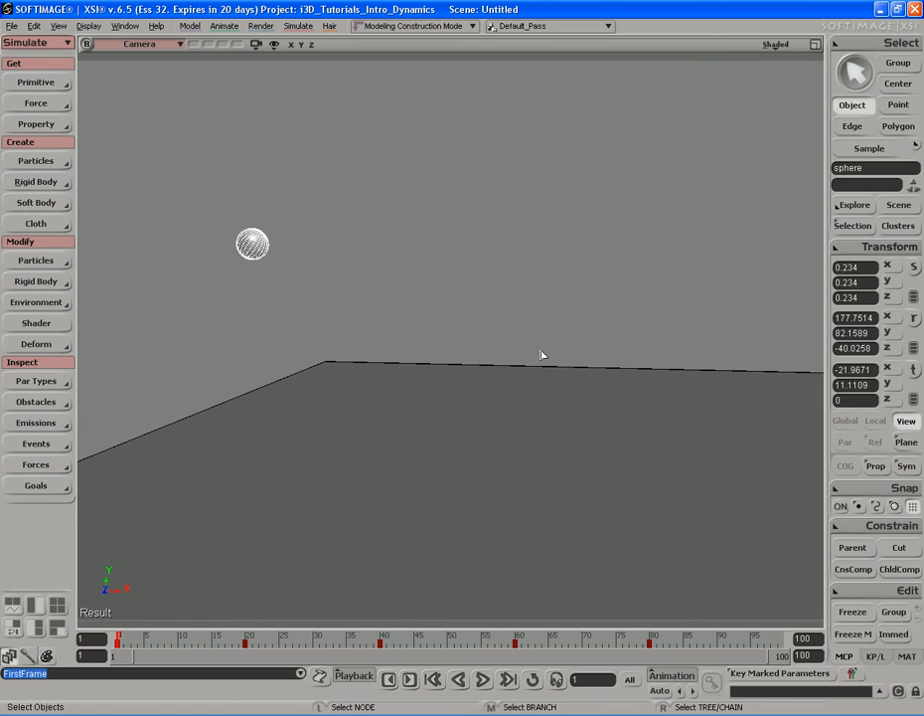
left_click(258, 246)
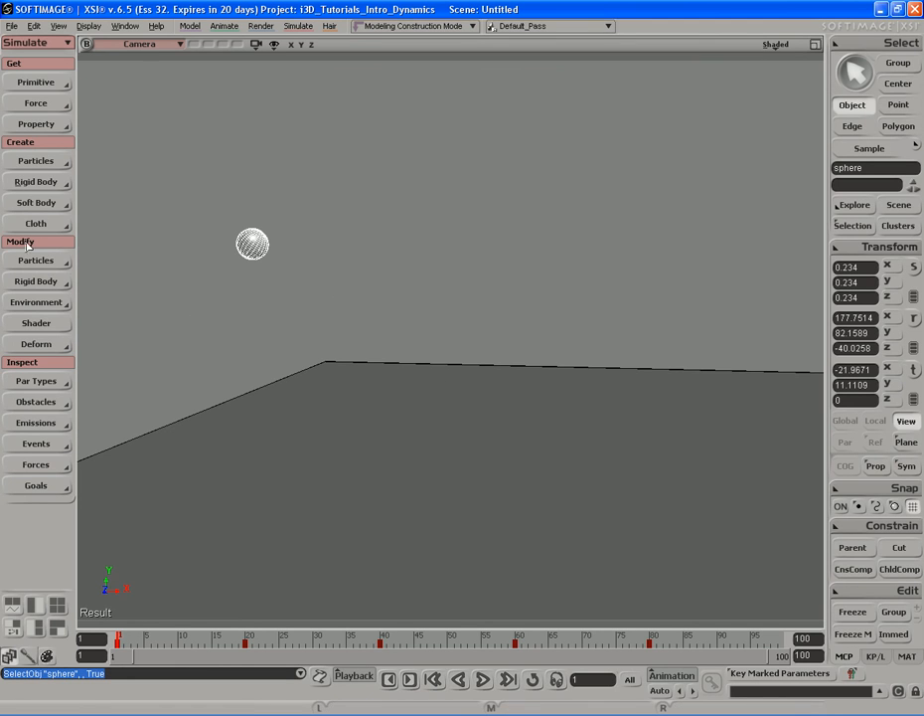
left_click(48, 301)
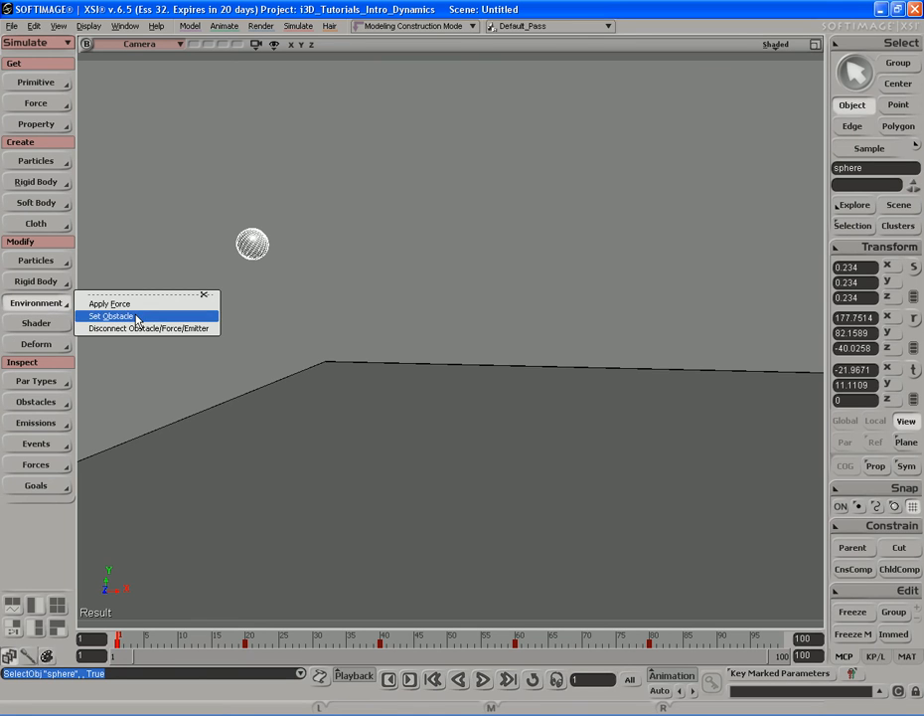
left_click(130, 316)
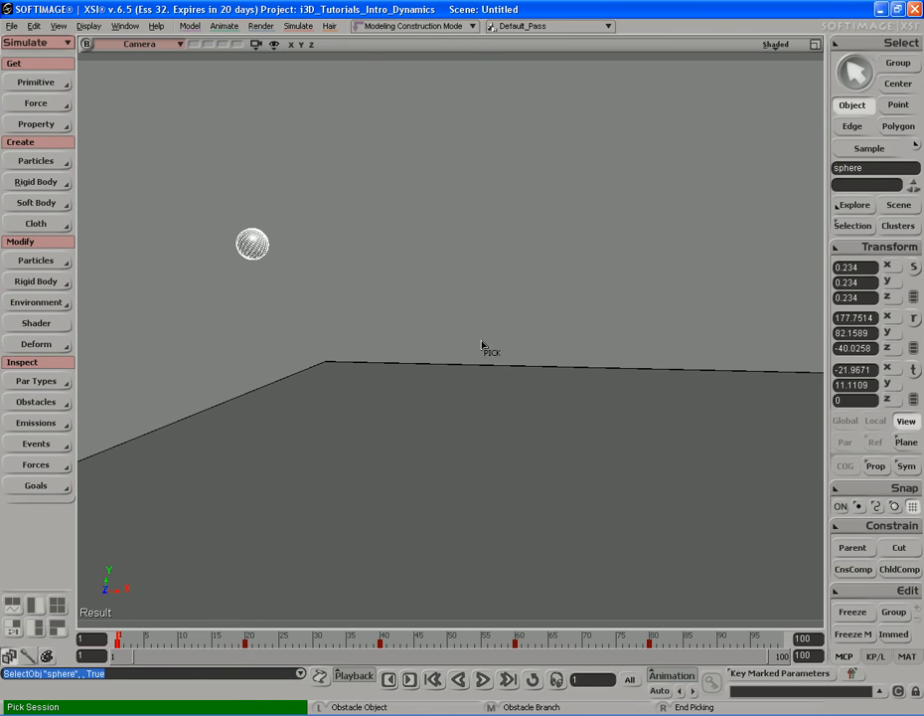
left_click(536, 410)
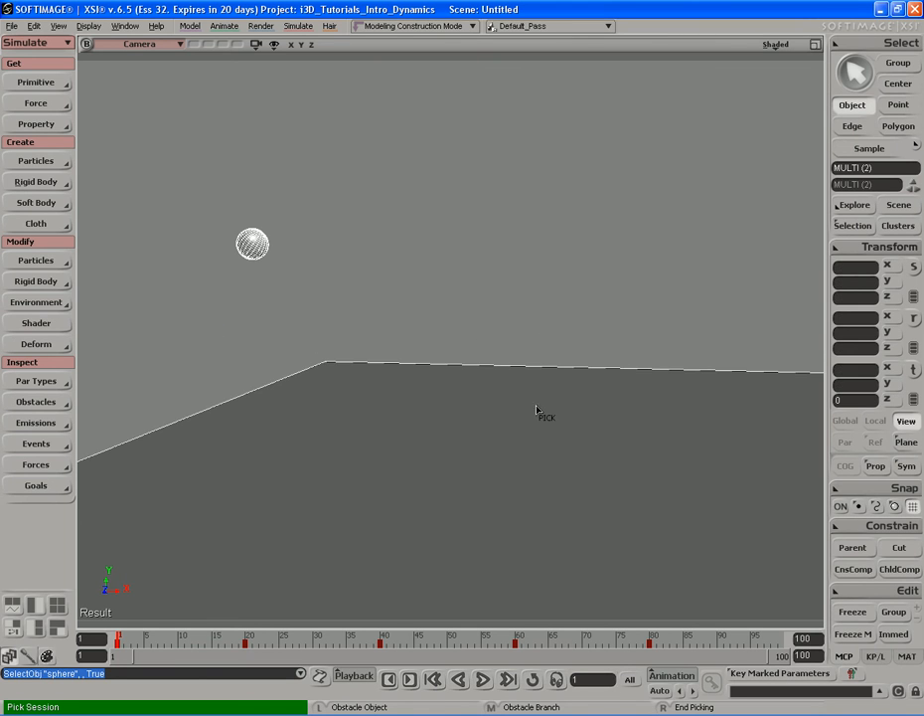
right_click(526, 306)
left_click(337, 136)
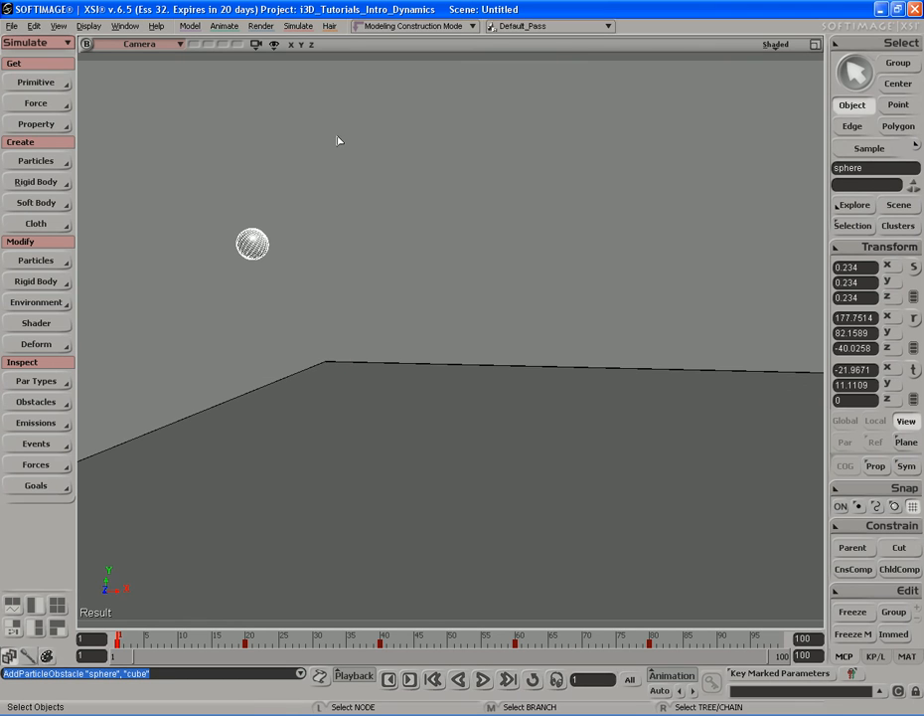
- Play the simulation with the slab obstacle in place and return to frame 1
key("F12")
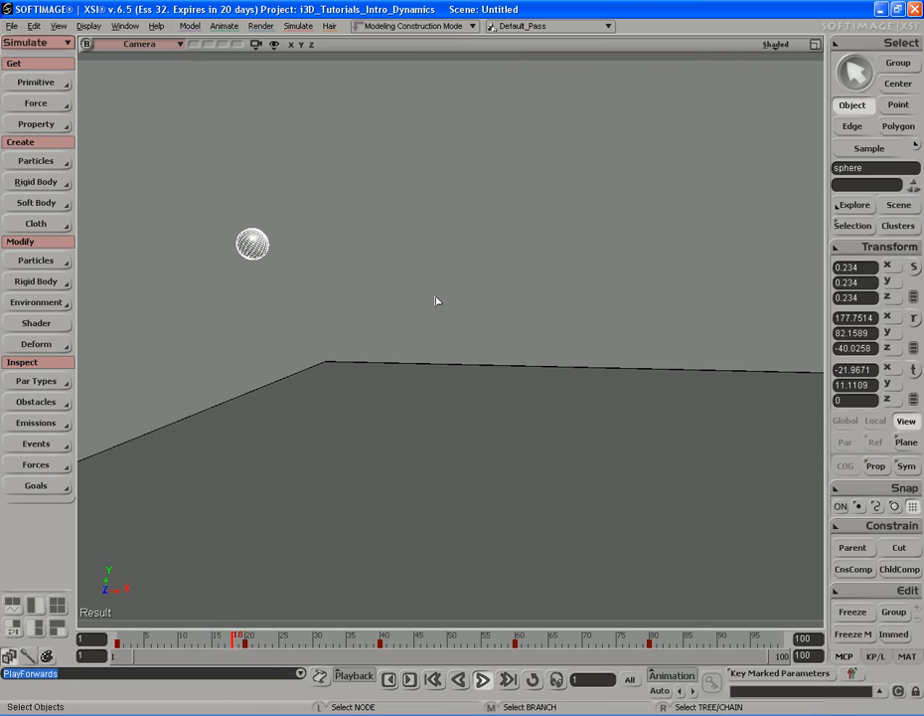
key("Escape")
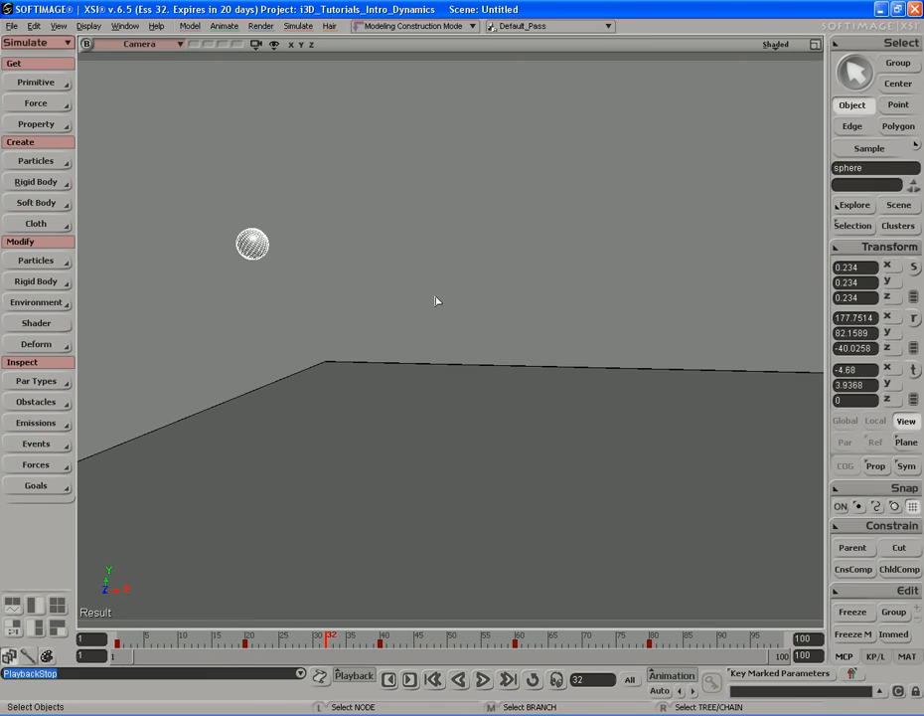
key("shift+comma")
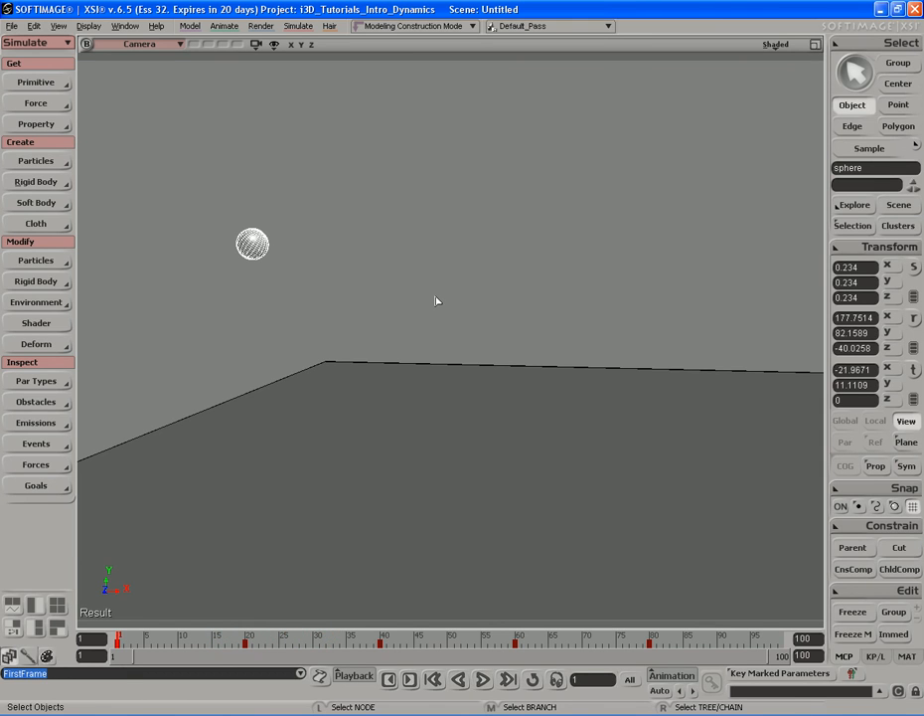
- Enable Use Body Animation in the dynamics settings of the sphere's SoftBodyOp and move its property page clear of the sphere
left_click(853, 226)
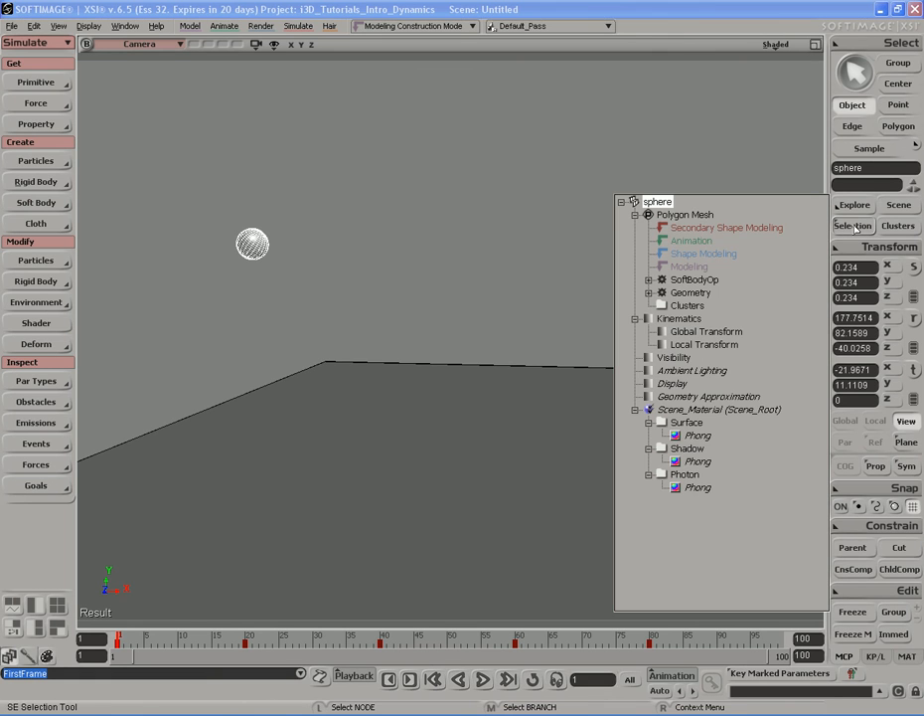
left_click(661, 281)
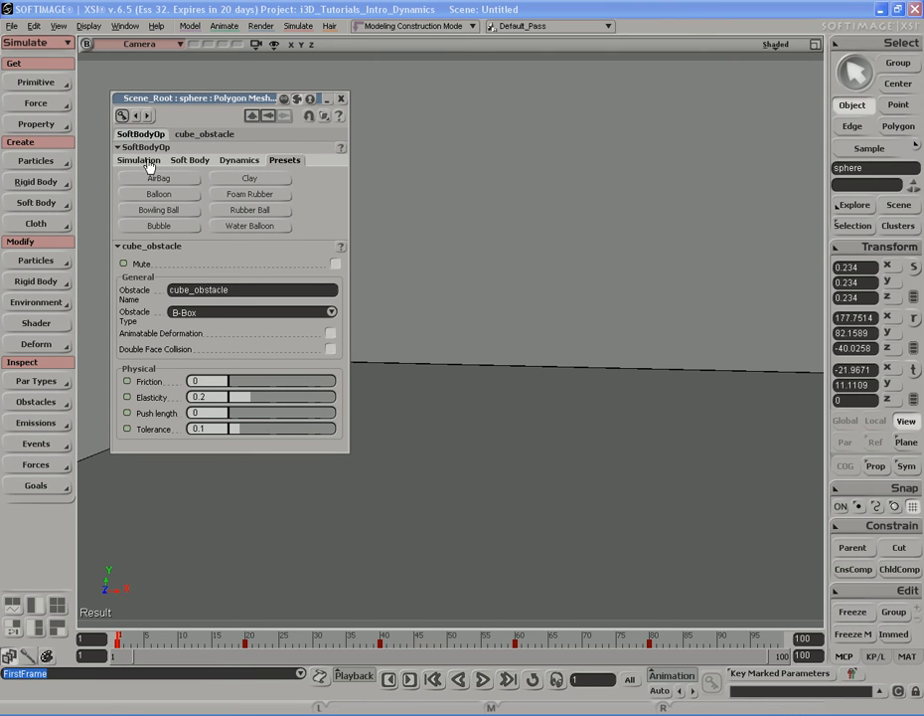
left_click(238, 163)
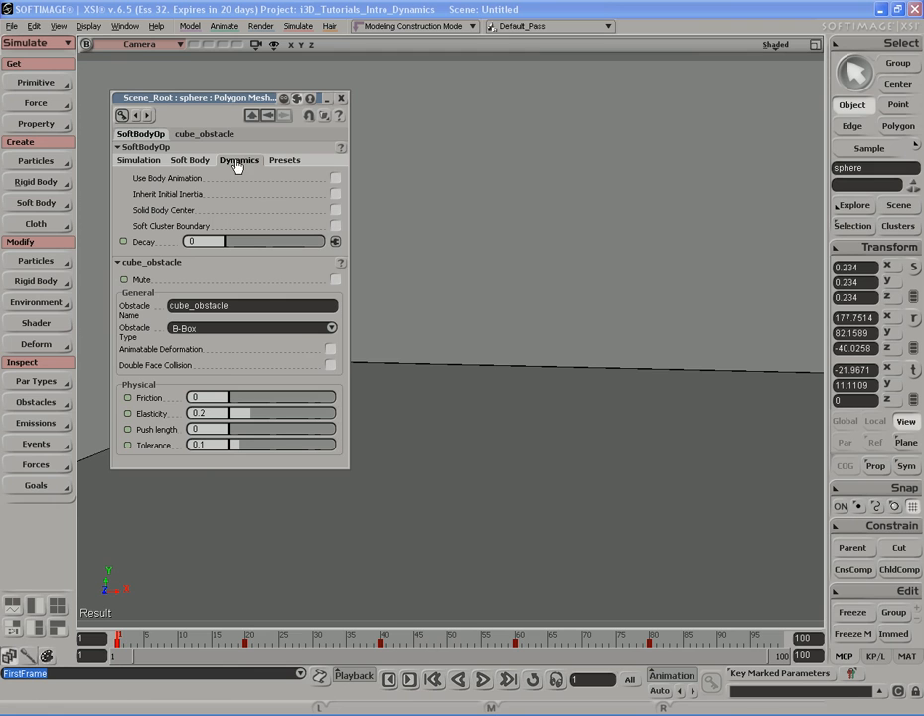
left_click(336, 179)
left_click_drag(189, 98, 596, 74)
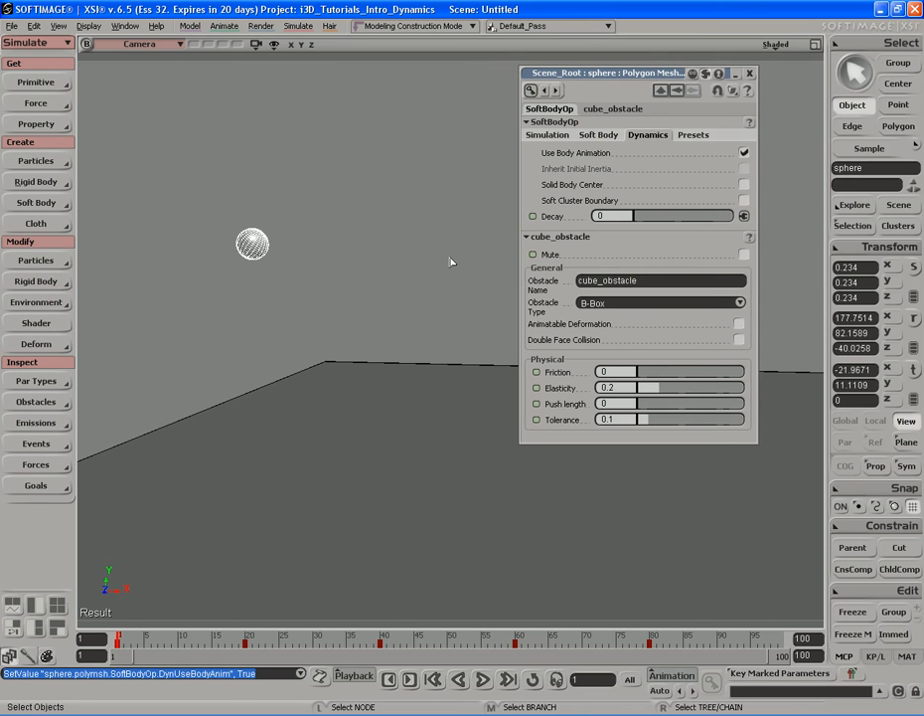
- Play the simulation with Use Body Animation enabled, stop it and return to the first frame
key("Up")
key("Escape")
key("Home")
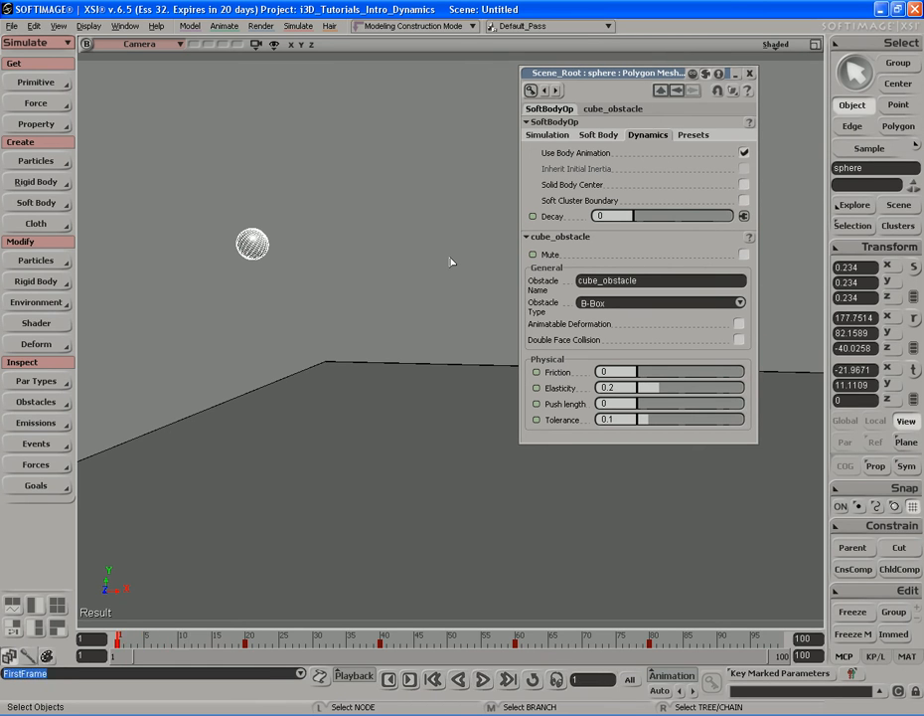
- Enable Inherit Initial Inertia and Solid Body Center for the sphere's soft body, keeping Use Body Animation on
left_click(744, 153)
left_click(745, 169)
left_click(744, 153)
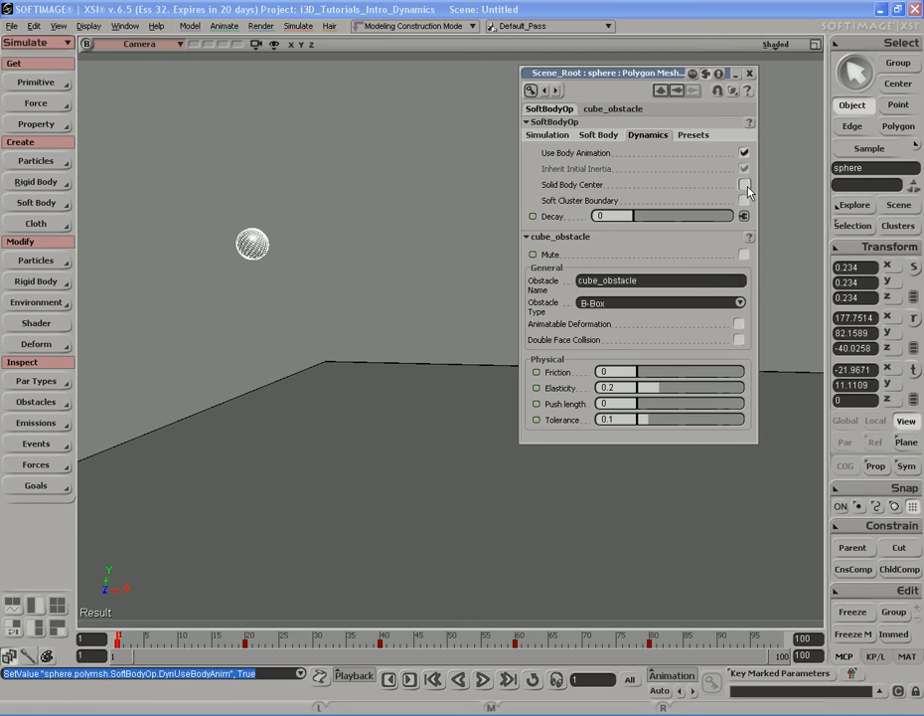
left_click(744, 185)
left_click(598, 136)
left_click(548, 135)
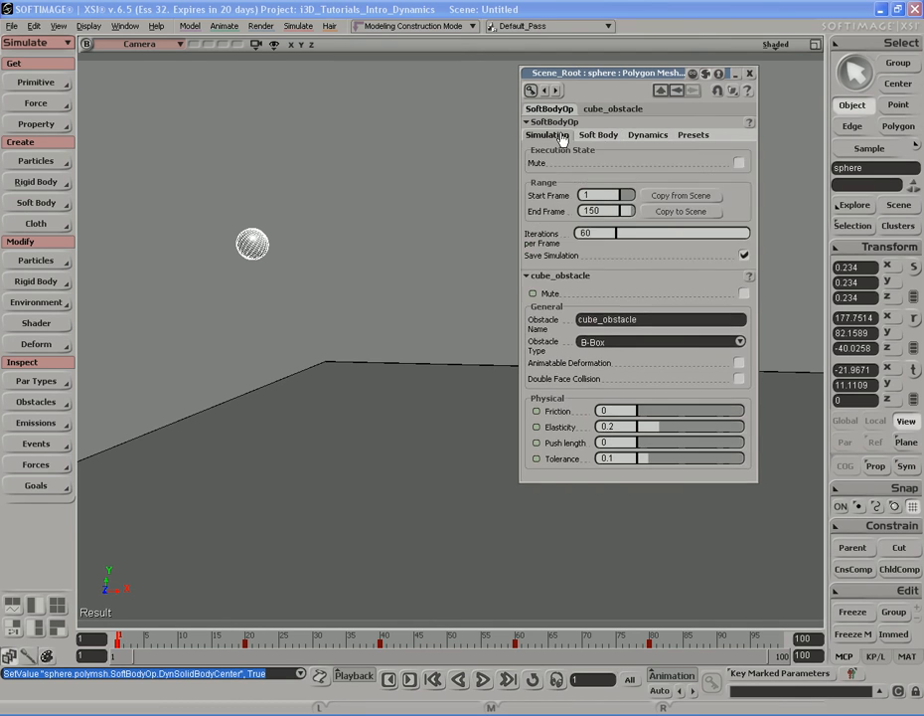
left_click(648, 135)
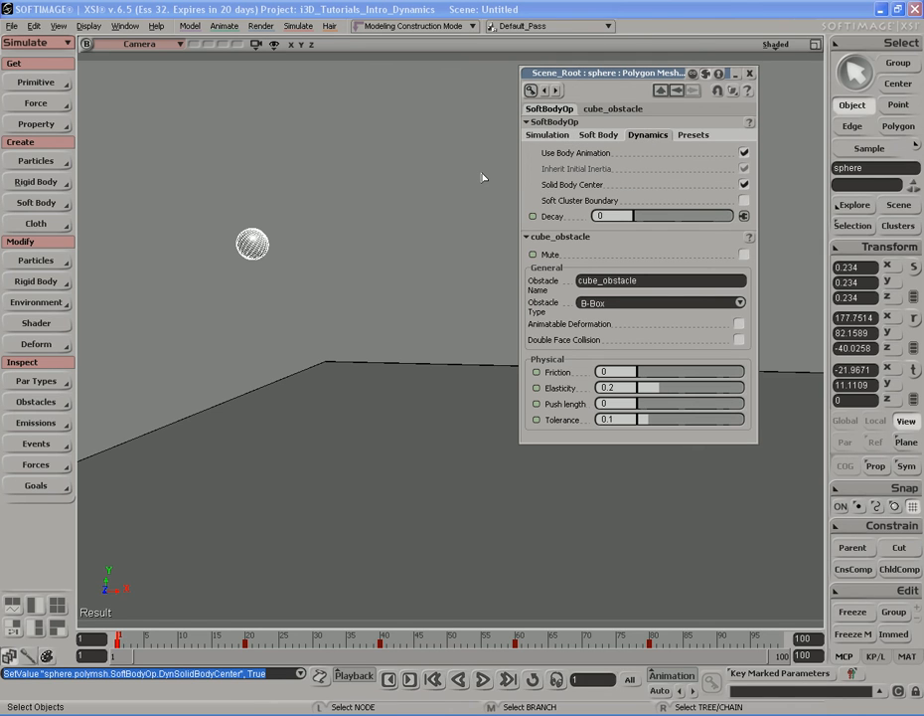
- Play the simulation with Solid Body Center enabled, stop it and close the soft body property page
key("period")
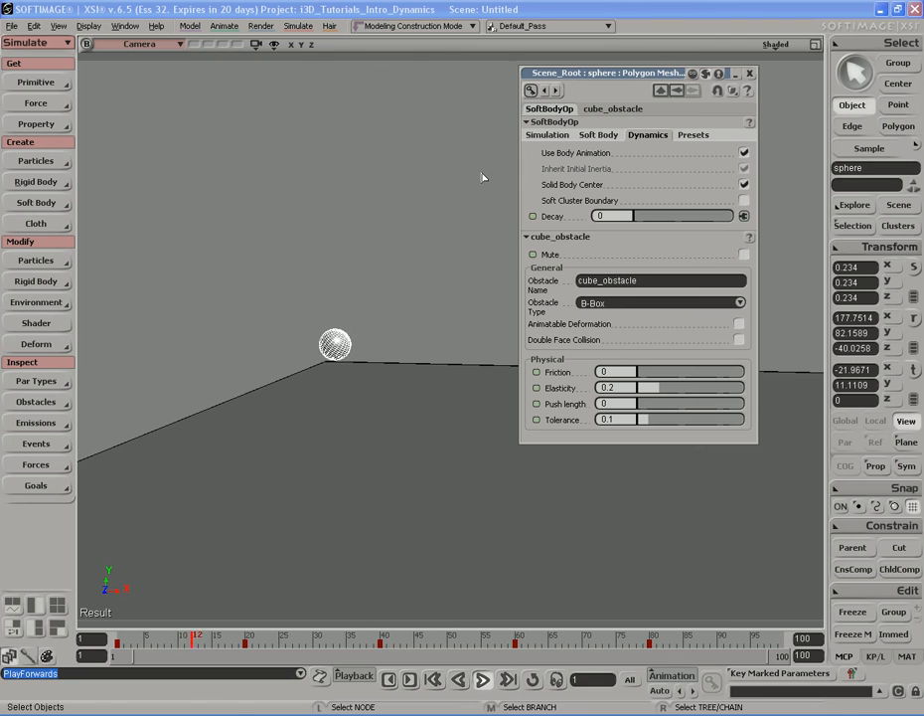
key("Escape")
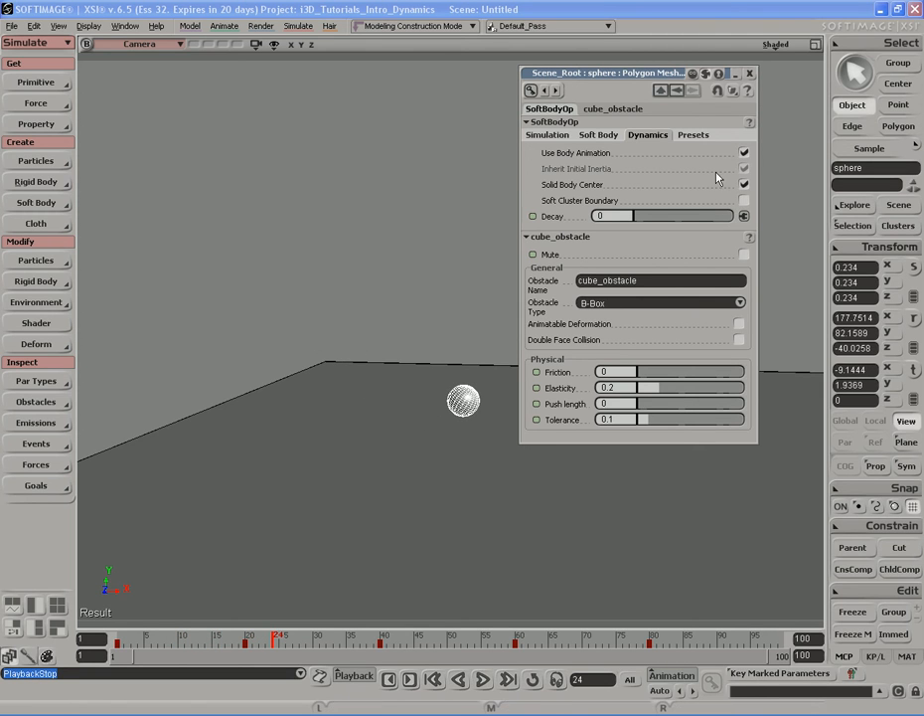
left_click(749, 73)
- Go to frame 20 and examine the sphere's deformation up close where it first hits the slab
key("s")
right_click_drag(469, 433, 607, 418)
middle_click_drag(607, 419, 497, 477)
left_click(247, 650)
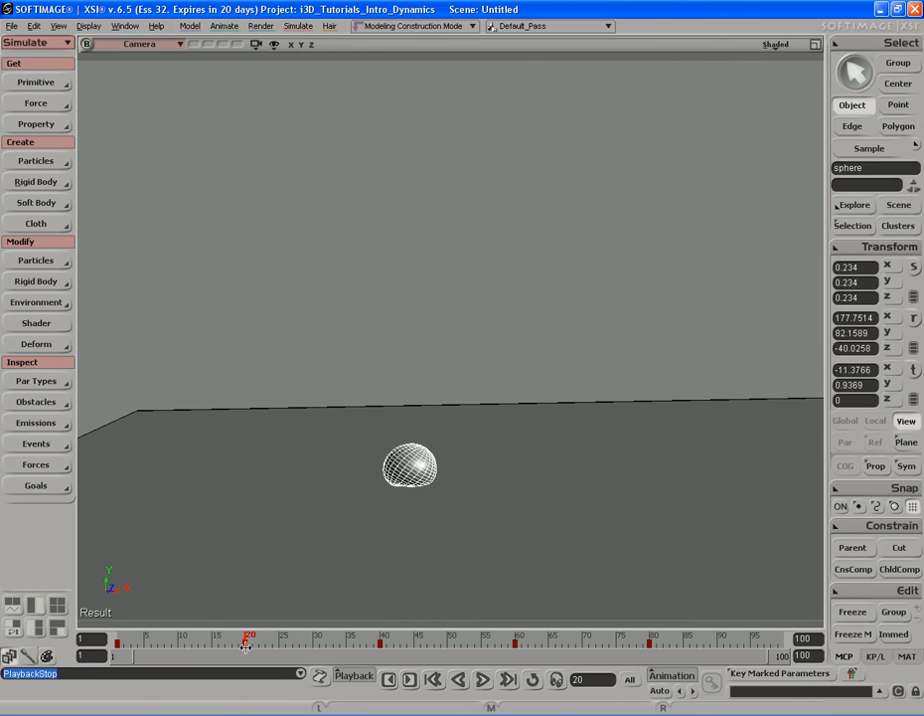
key("f")
key("s")
right_click_drag(453, 541, 421, 543)
middle_click_drag(421, 543, 400, 501)
right_click_drag(400, 501, 527, 497)
middle_click_drag(528, 497, 453, 516)
right_click_drag(454, 516, 450, 532)
- Step frame by frame from frame 20 to 26 to examine the sphere's shape as it rebounds off the slab
key("period")
key("period")
key("period")
key("period")
key("period")
key("period")
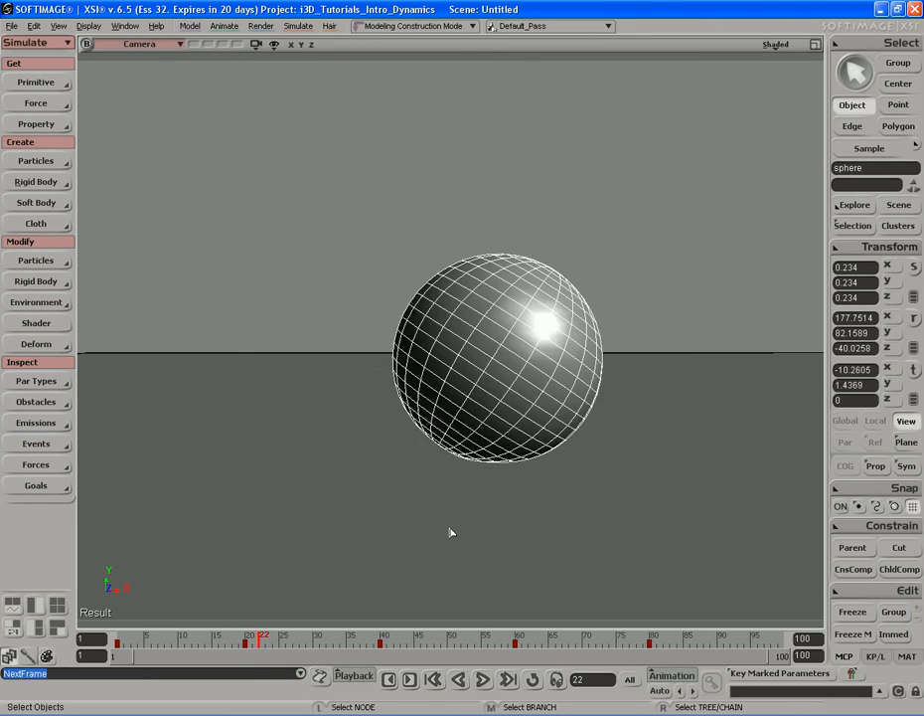
key("s")
middle_click_drag(424, 528, 590, 435)
right_click_drag(591, 435, 533, 473)
middle_click_drag(362, 463, 623, 425)
right_click_drag(623, 425, 567, 438)
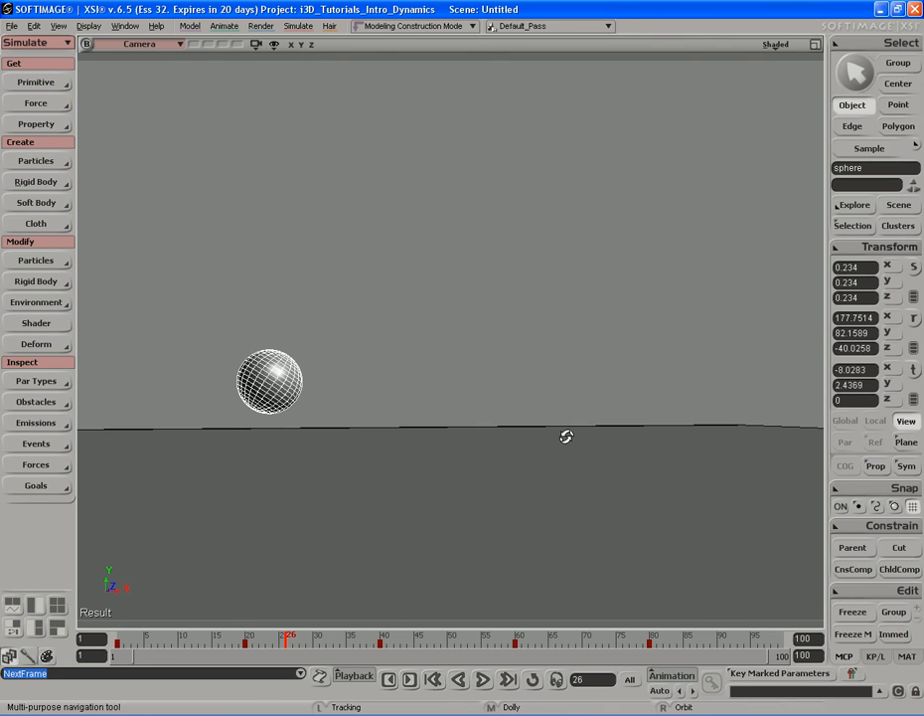
key("Escape")
- Advance the animation from frame 26 through the second bounce and stop on the landing keyframe at frame 60
key("Right")
key("Right")
key("Right")
key("Right")
key("Right")
key("Right")
key("Right")
key("Right")
key("Right")
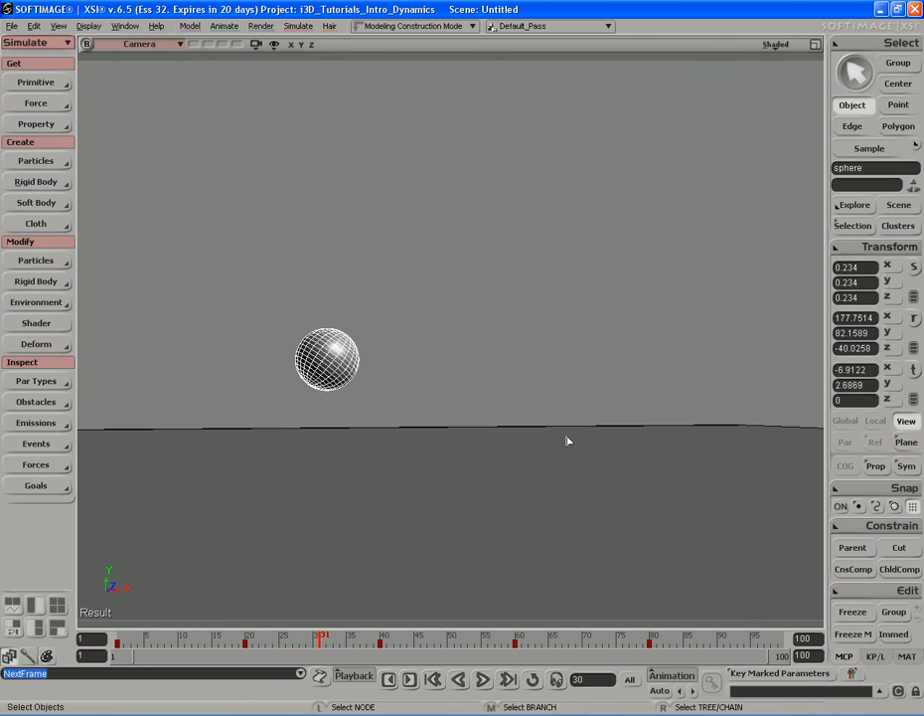
key("F12")
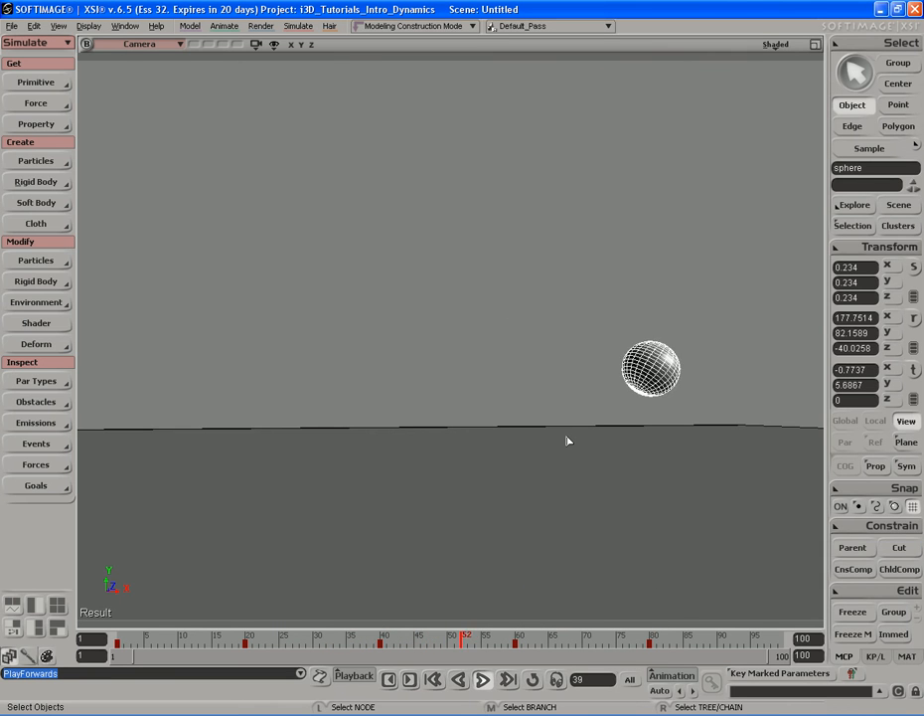
key("Escape")
key("Right")
key("Right")
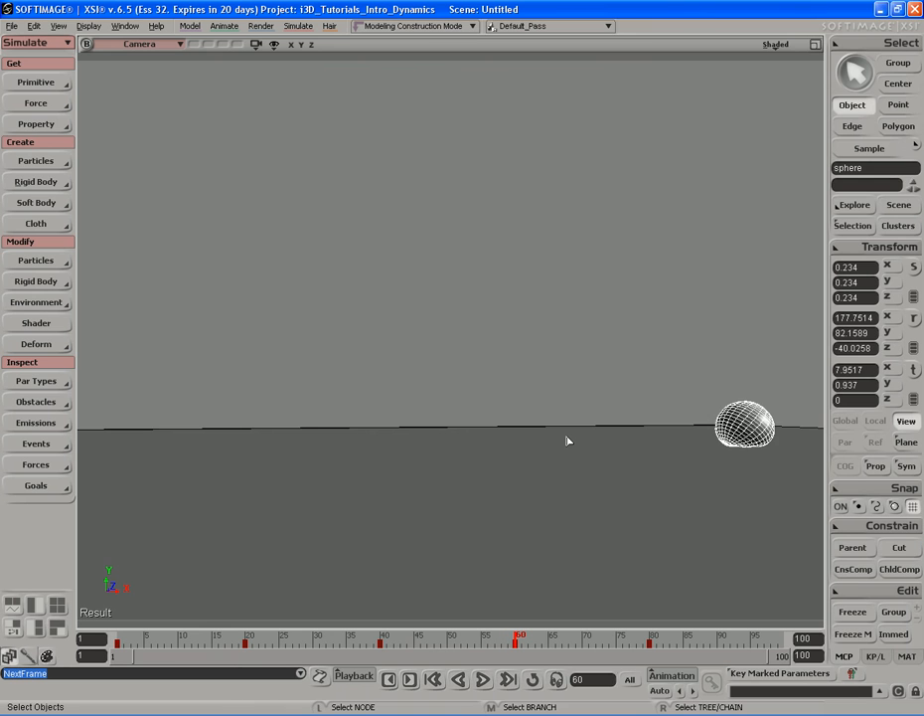
- Examine the sphere's squash at frame 60 up close, and play on to frame 70
key("f")
key("s")
right_click_drag(608, 475, 579, 469)
key("s")
middle_click_drag(579, 469, 532, 438)
key("Right")
key("Up")
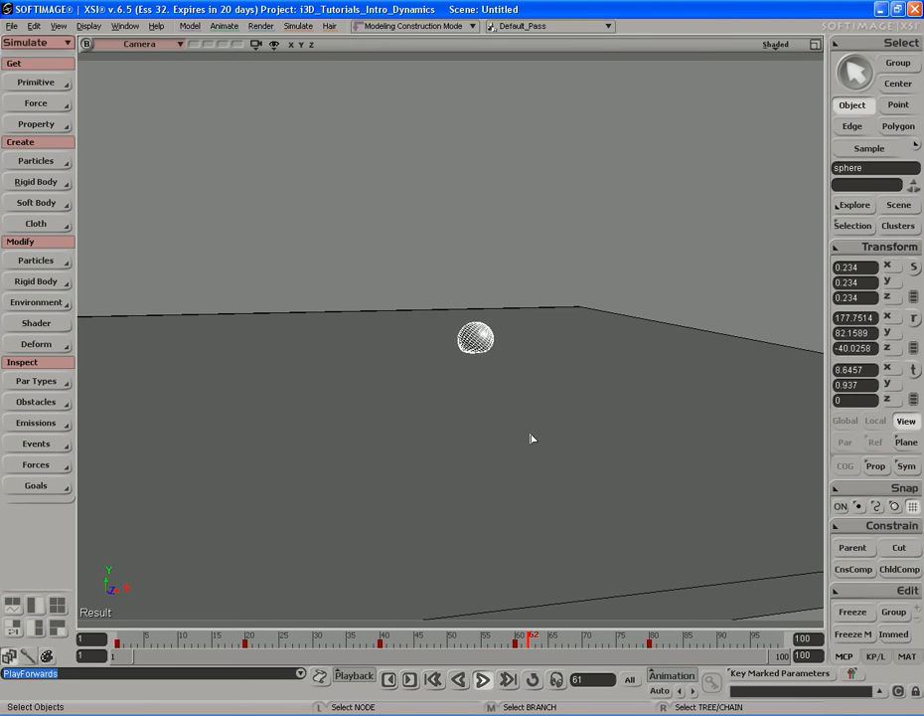
key("Escape")
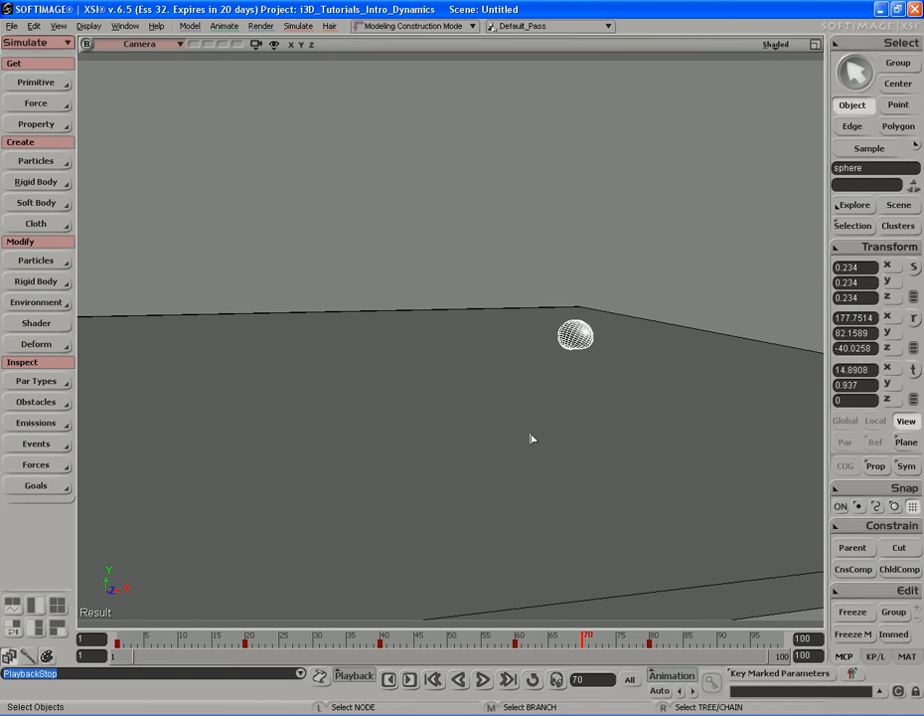
- Frame the sphere closely at frame 70 and step to frame 79 to examine its deformation while sliding along the slab
key("s")
left_click_drag(673, 378, 567, 404)
middle_click_drag(568, 405, 508, 414)
key("f")
key("s")
right_click_drag(508, 415, 615, 421)
middle_click_drag(408, 425, 647, 383)
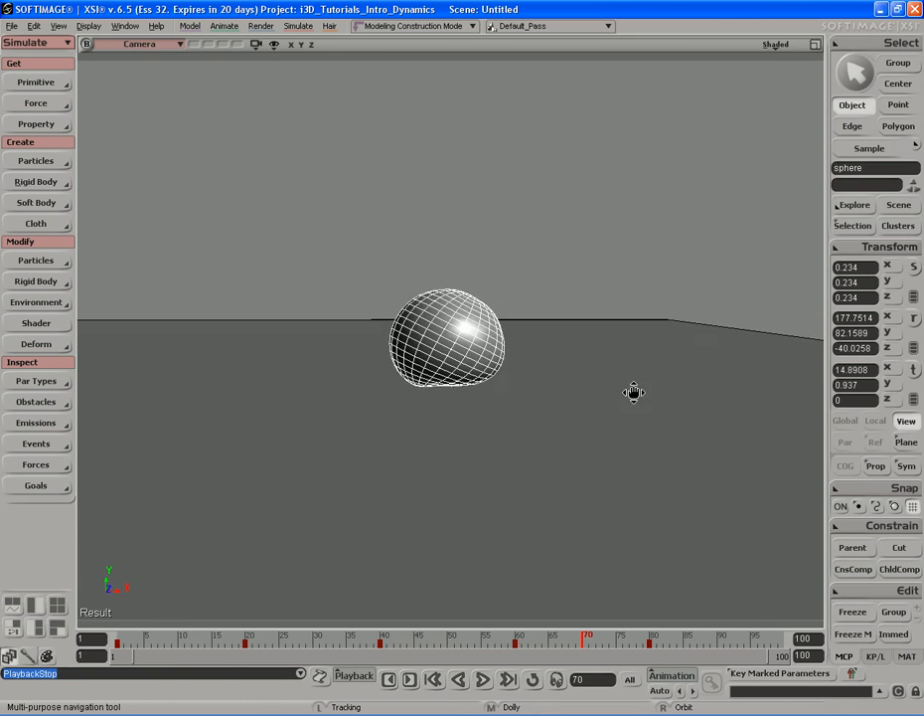
left_click_drag(647, 384, 610, 409)
key("period")
key("period")
key("period")
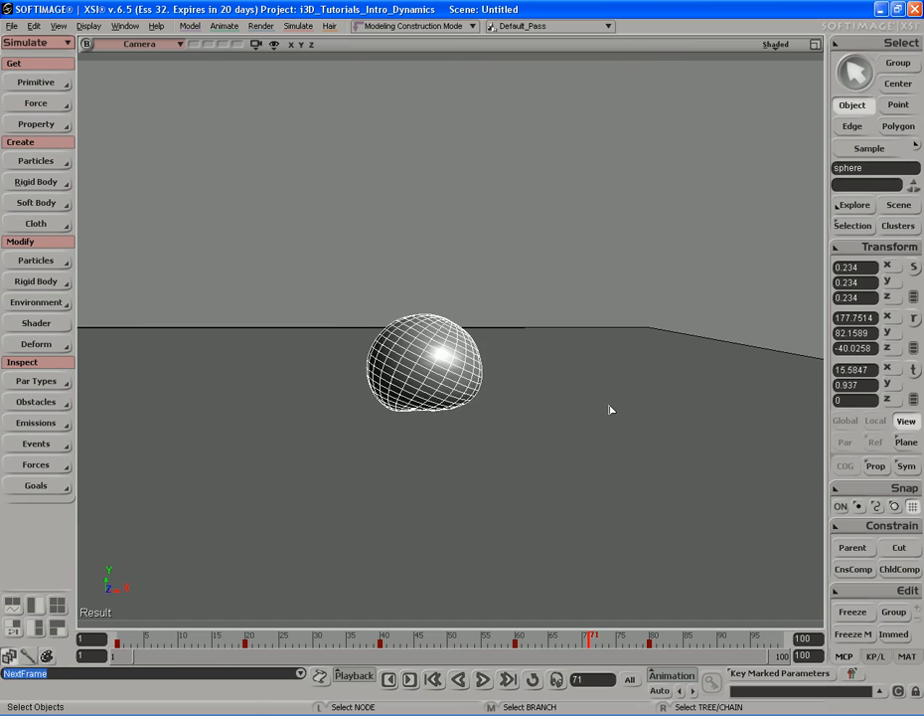
key("period")
key("period")
key("period")
key("period")
key("period")
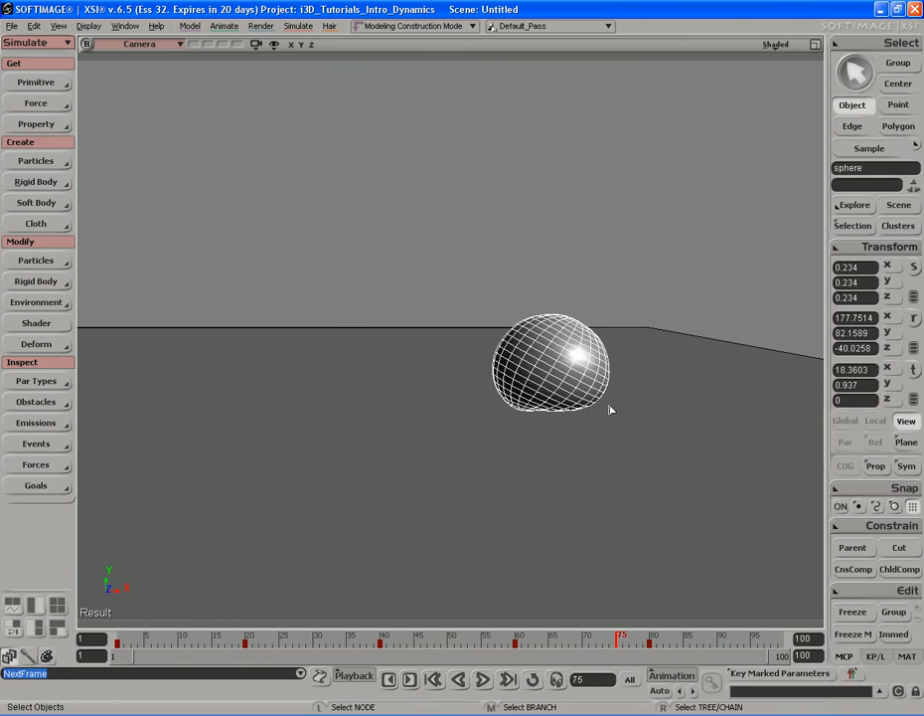
key("period")
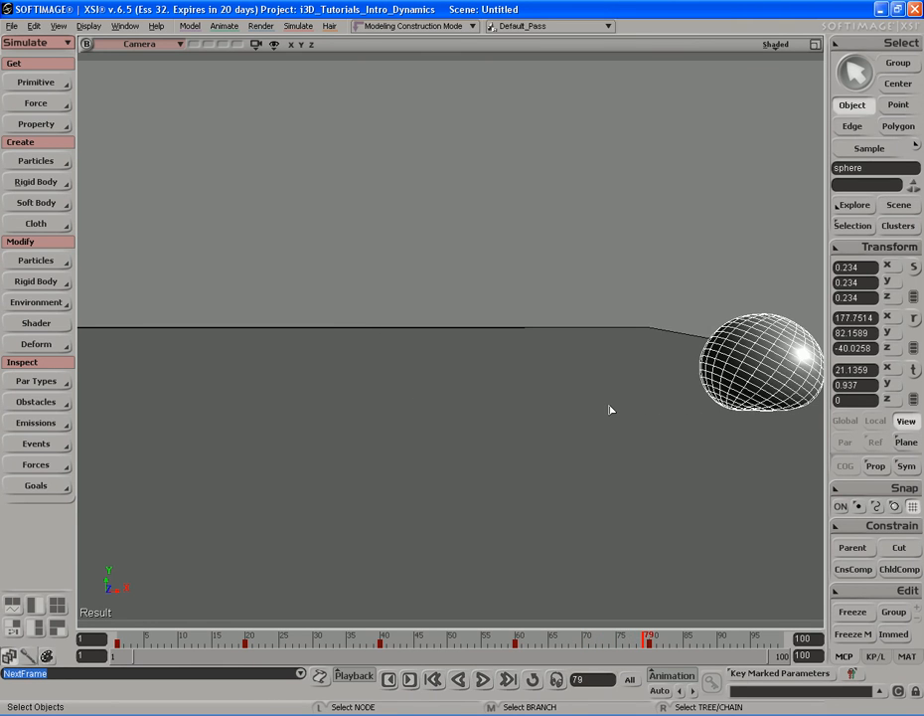
- Pull the camera back to show most of the slab and return to the first frame
key("s")
left_click_drag(682, 392, 711, 405)
right_click_drag(712, 404, 617, 403)
right_click_drag(649, 388, 633, 365)
left_click_drag(618, 371, 499, 378)
middle_click_drag(499, 378, 477, 370)
right_click_drag(477, 370, 505, 301)
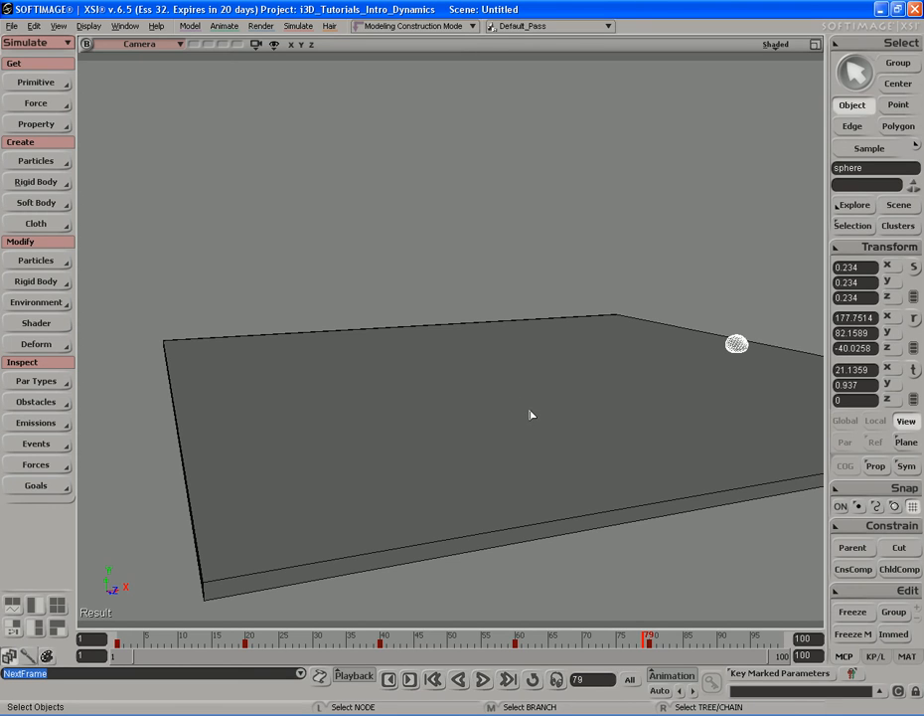
key("shift+comma")
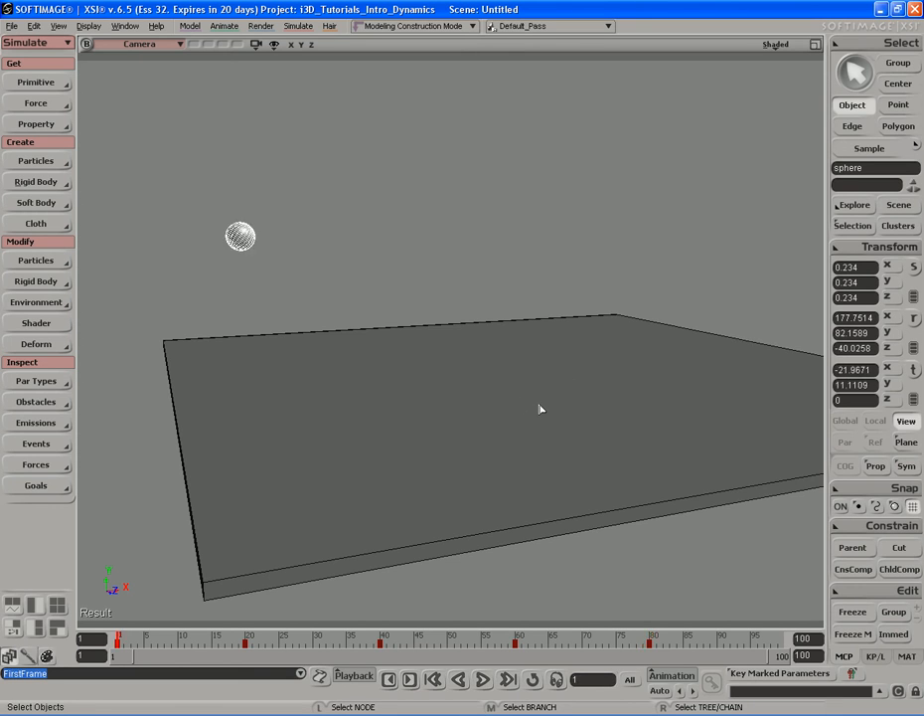